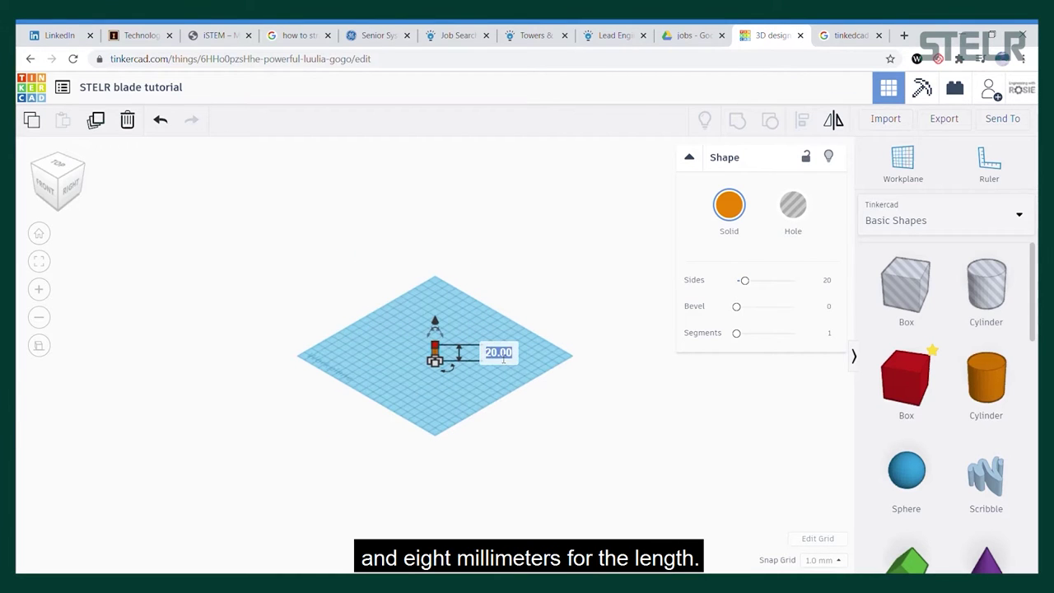
Step: Set the first cylinder's height to 8 mm
{"action": "key", "text": "Return"}
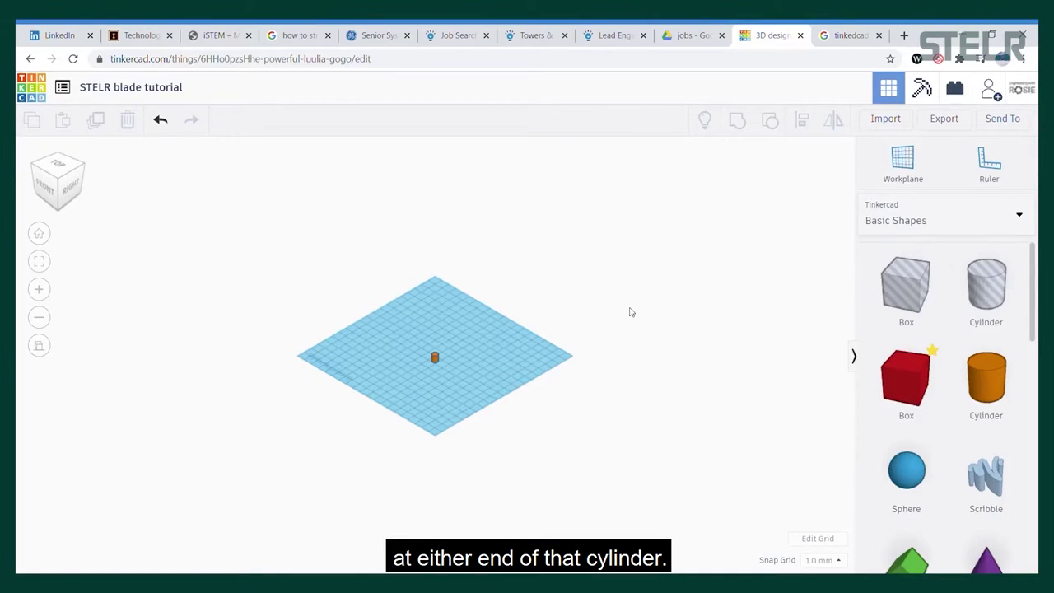
Step: Place a workplane on the top face of the first cylinder and add a second cylinder on it
{"action": "scroll", "coordinate": [467, 368], "scroll_direction": "up", "scroll_amount": 5}
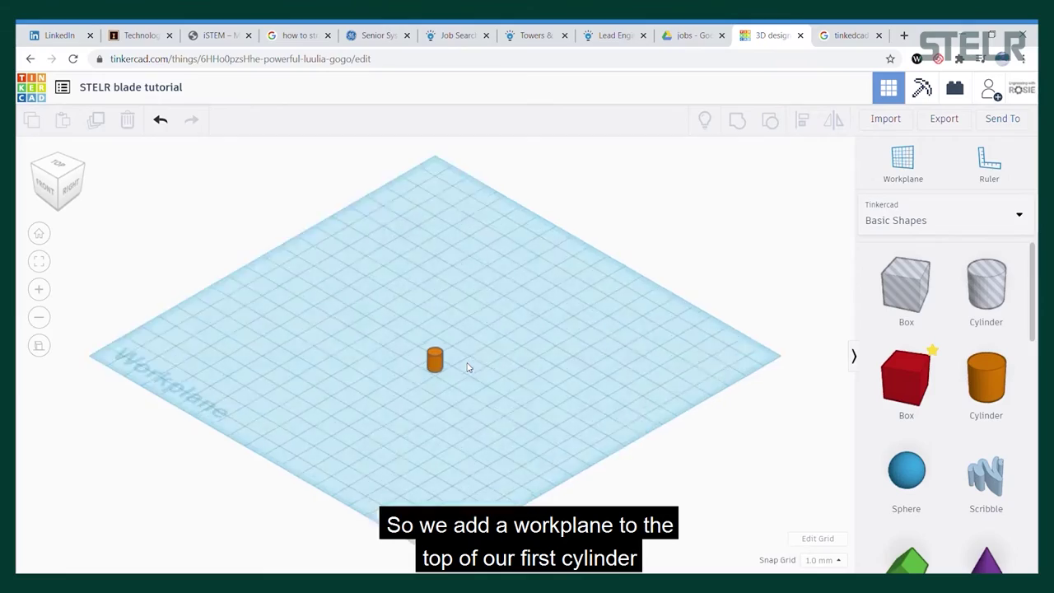
{"action": "scroll", "coordinate": [467, 368], "scroll_direction": "up", "scroll_amount": 5}
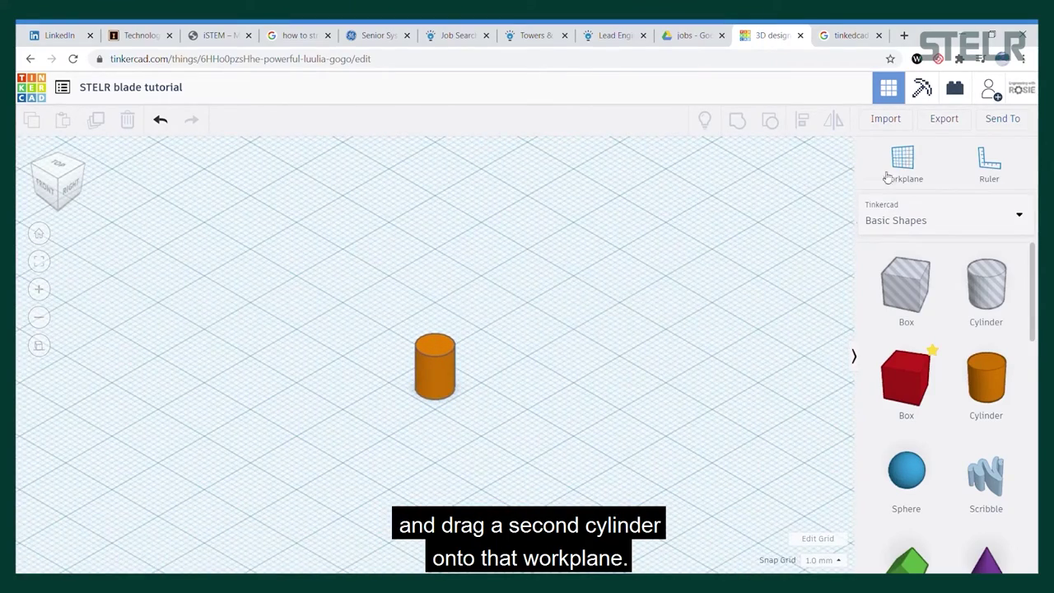
{"action": "left_click", "coordinate": [893, 169]}
{"action": "left_click", "coordinate": [438, 347]}
{"action": "left_click_drag", "start_coordinate": [996, 373], "coordinate": [439, 336]}
{"action": "scroll", "coordinate": [439, 323], "scroll_direction": "down", "scroll_amount": 3}
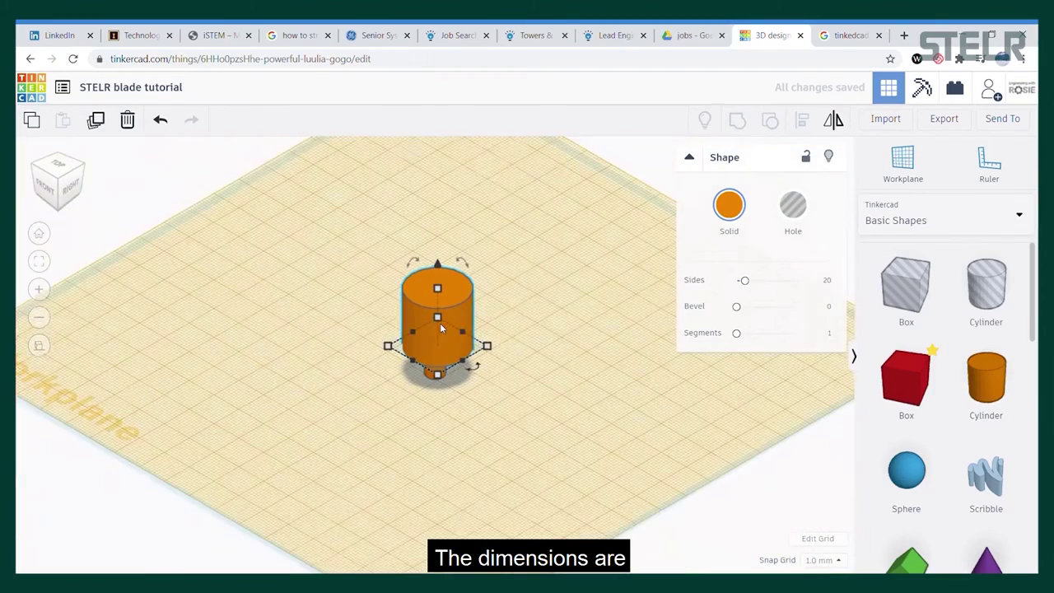
Step: Resize the second cylinder to 6.3 mm by 6.3 mm in diameter and 1.6 mm in height
{"action": "mouse_move", "coordinate": [484, 345]}
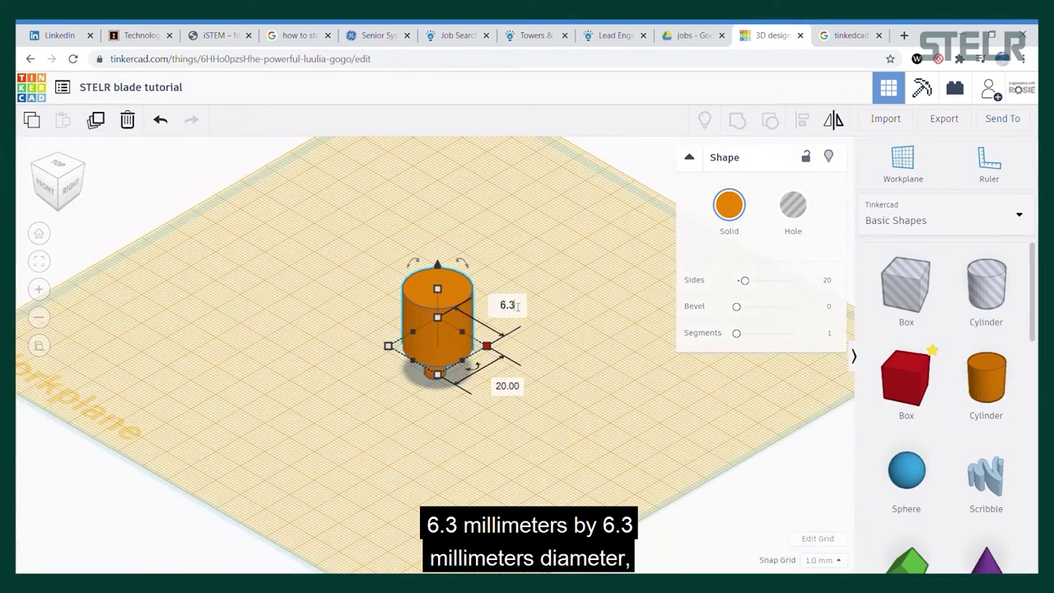
{"action": "key", "text": "Return"}
{"action": "type", "text": "6.3"}
{"action": "key", "text": "Return"}
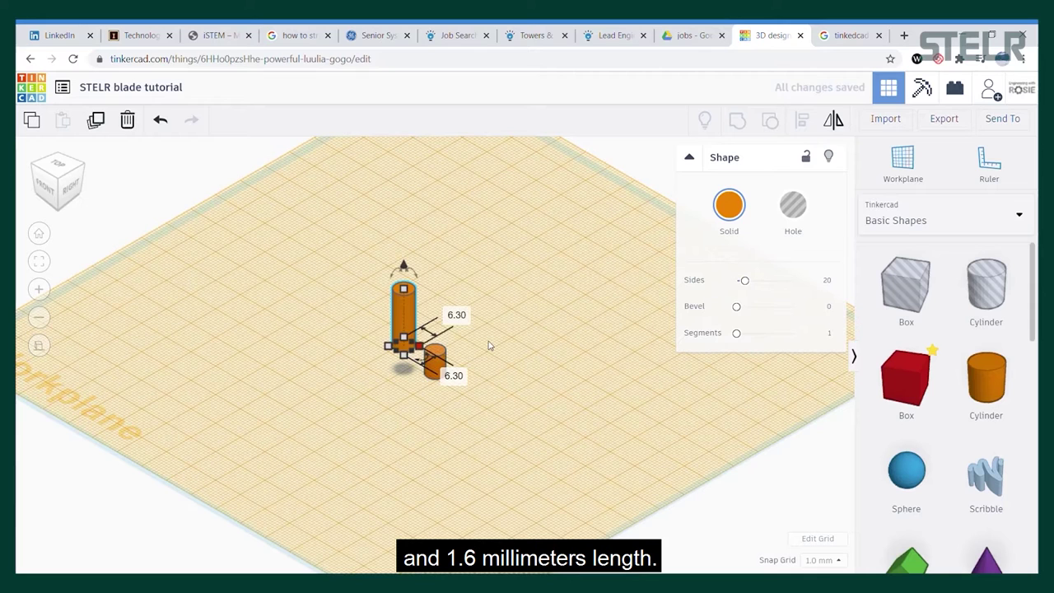
{"action": "mouse_move", "coordinate": [404, 291]}
{"action": "left_click", "coordinate": [475, 324]}
{"action": "type", "text": "1.6"}
{"action": "key", "text": "Return"}
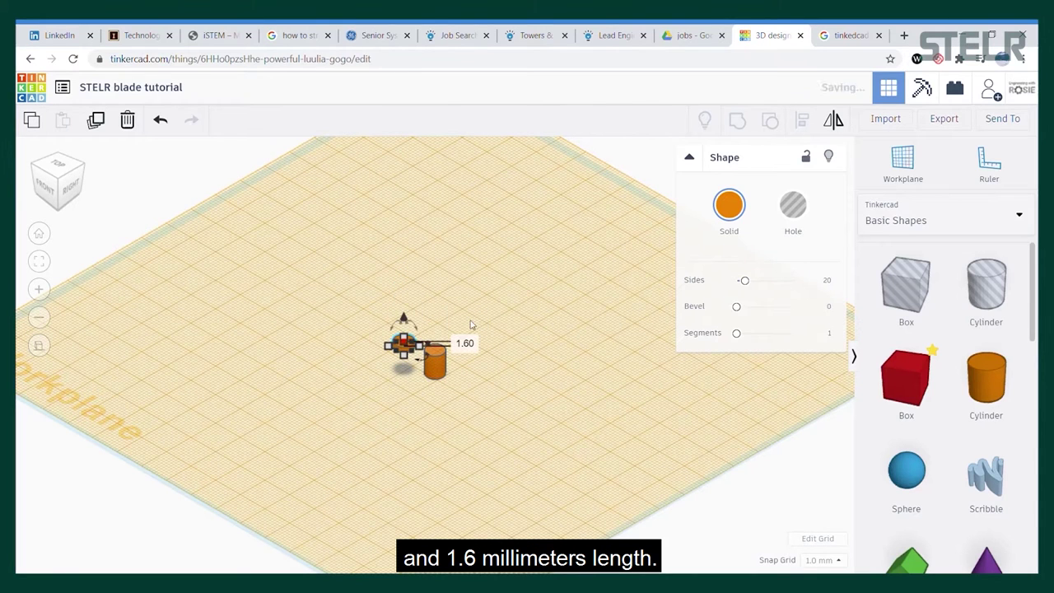
{"action": "left_click", "coordinate": [542, 408]}
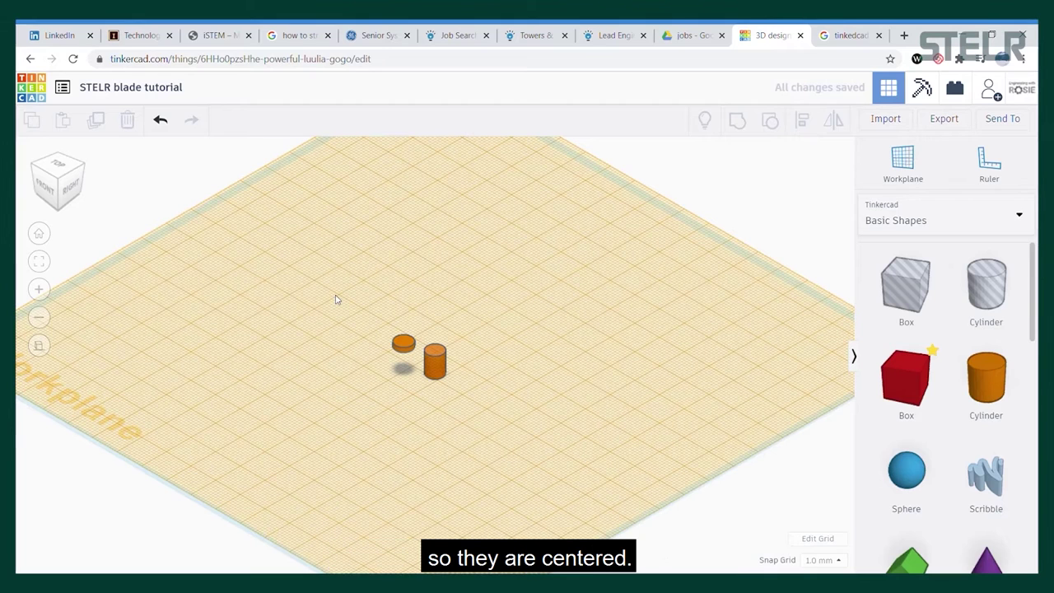
Step: Select both cylinders and align their centers in the two horizontal directions
{"action": "left_click_drag", "start_coordinate": [335, 299], "coordinate": [522, 417]}
{"action": "left_click", "coordinate": [804, 120]}
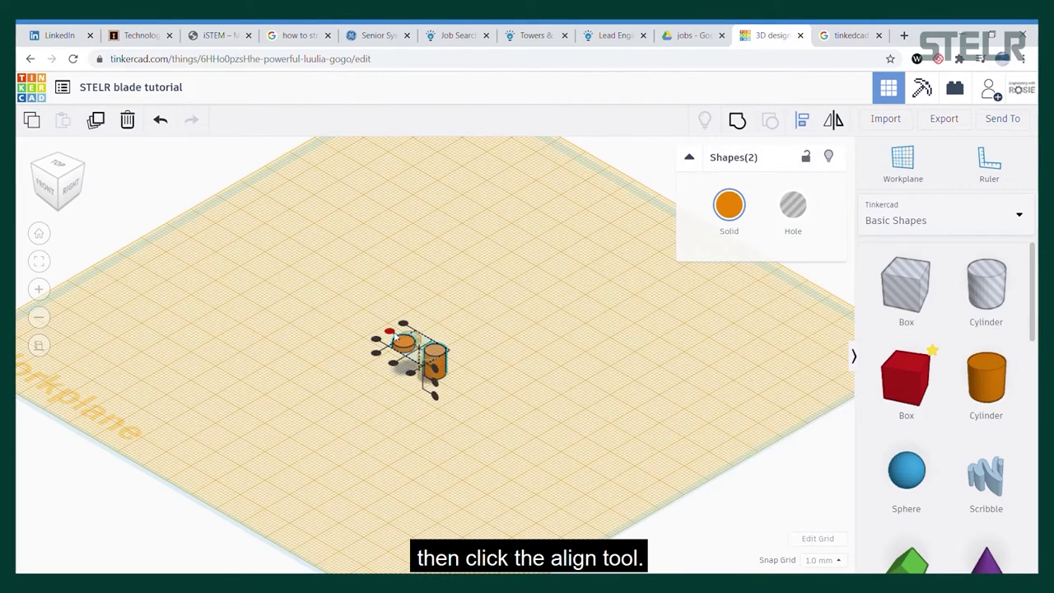
{"action": "left_click", "coordinate": [392, 333]}
{"action": "left_click", "coordinate": [401, 364]}
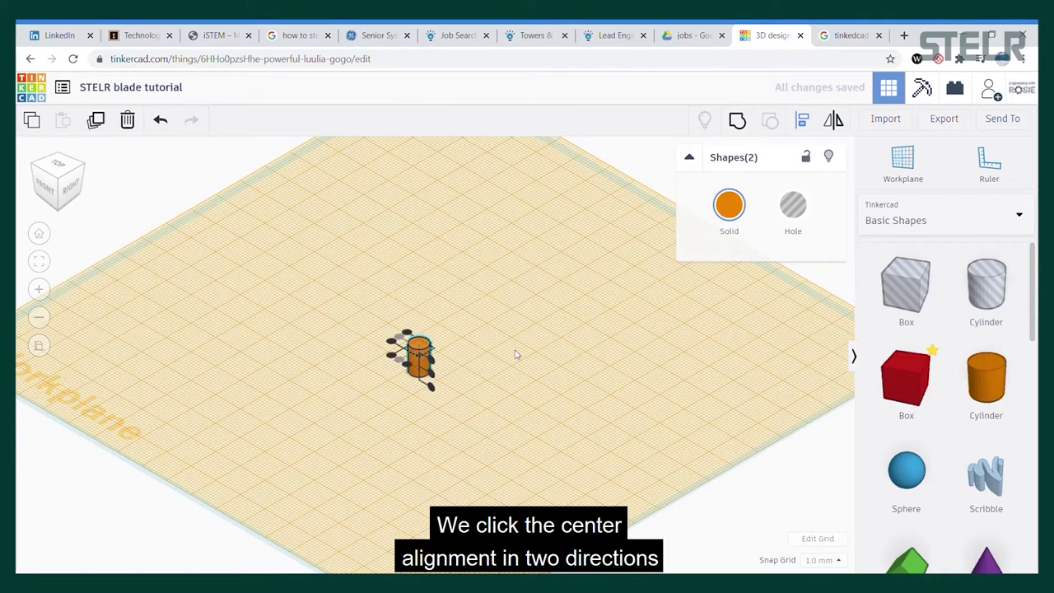
{"action": "left_click", "coordinate": [516, 355]}
Step: Place a workplane on the bottom face of the first cylinder and add a third cylinder on it
{"action": "left_click", "coordinate": [44, 187]}
{"action": "left_click_drag", "start_coordinate": [44, 187], "coordinate": [55, 140]}
{"action": "left_click", "coordinate": [916, 163]}
{"action": "left_click", "coordinate": [438, 336]}
{"action": "left_click_drag", "start_coordinate": [983, 376], "coordinate": [428, 357]}
Step: Resize the third cylinder to 6.3 mm by 6.3 mm in diameter and 1.6 mm in height
{"action": "mouse_move", "coordinate": [461, 314]}
{"action": "left_click", "coordinate": [531, 326]}
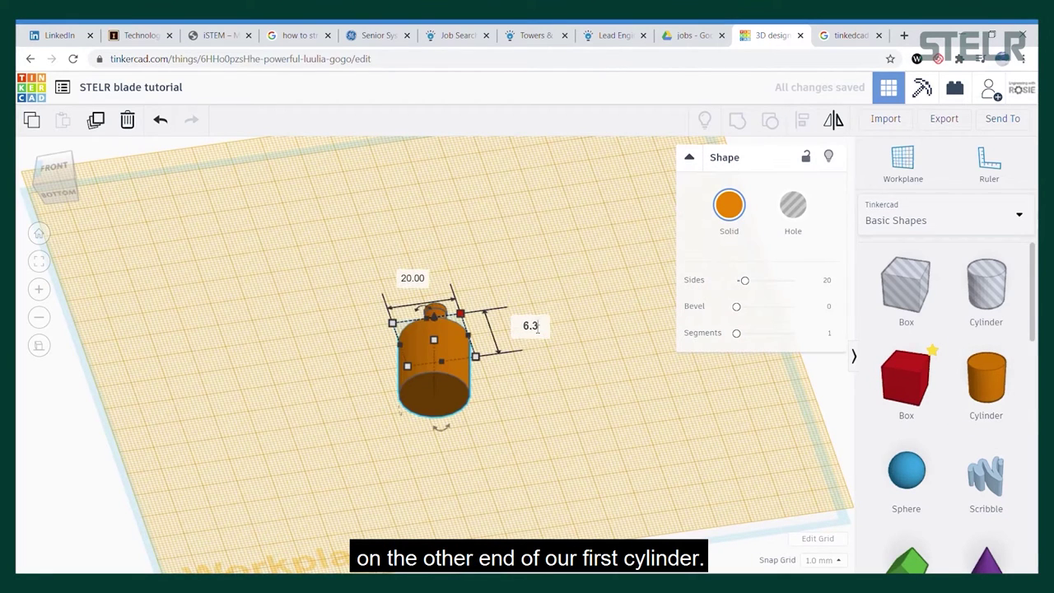
{"action": "type", "text": "6.3"}
{"action": "key", "text": "Return"}
{"action": "key", "text": "Return"}
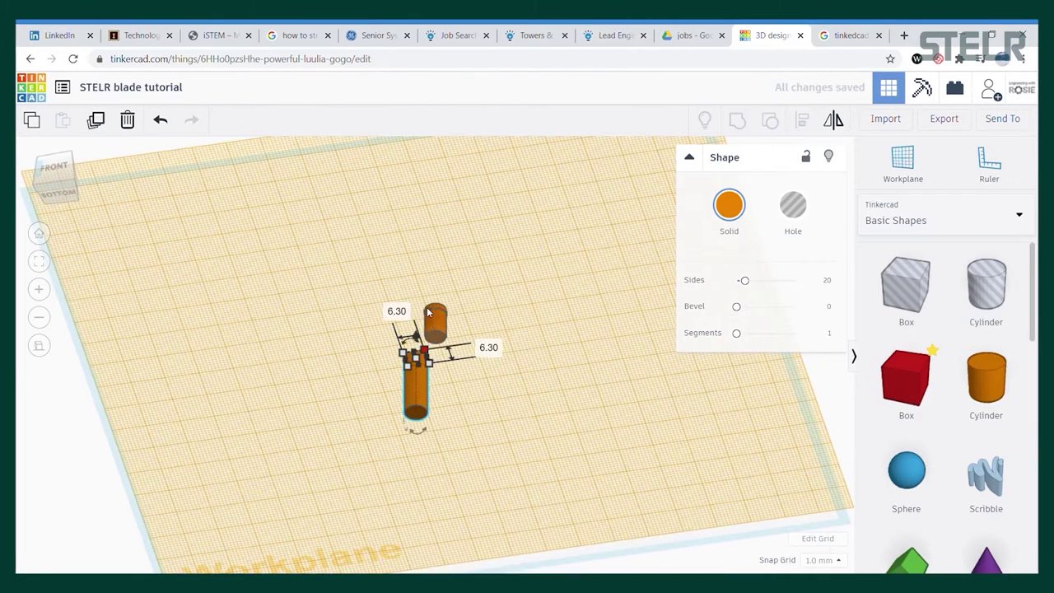
{"action": "key", "text": "Escape"}
{"action": "left_click", "coordinate": [417, 379]}
{"action": "mouse_move", "coordinate": [416, 358]}
{"action": "type", "text": "1.8"}
{"action": "key", "text": "Return"}
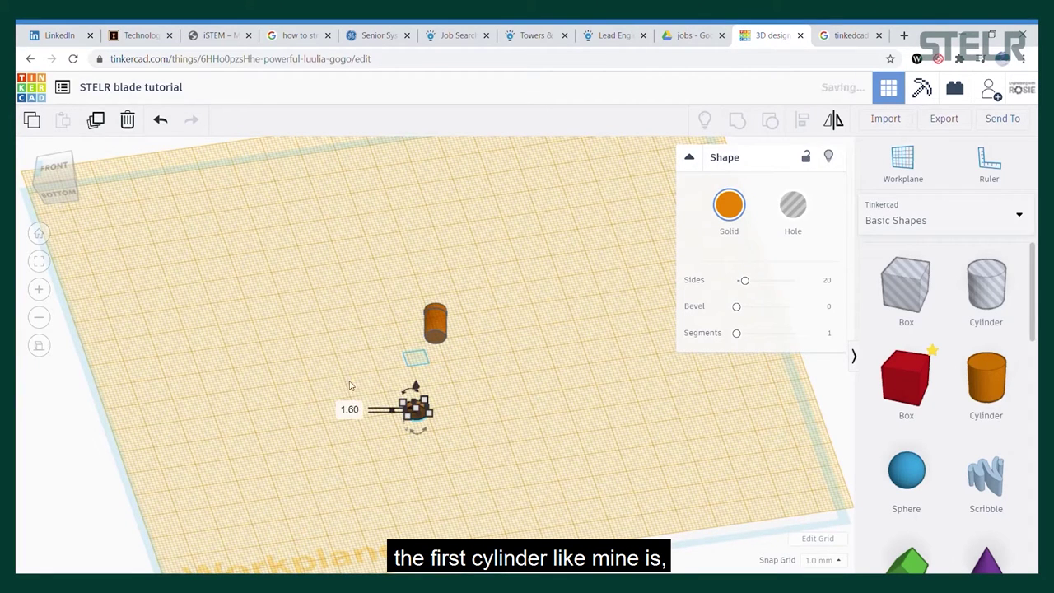
Step: Select all three cylinders and align their centers in the two horizontal directions
{"action": "left_click", "coordinate": [341, 301]}
{"action": "left_click_drag", "start_coordinate": [311, 267], "coordinate": [512, 456]}
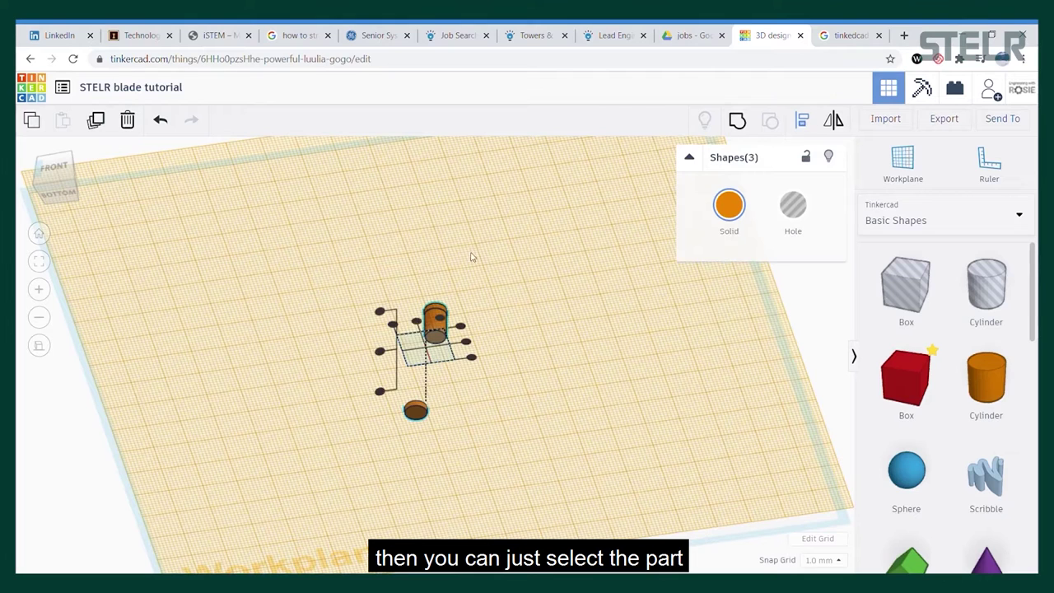
{"action": "left_click", "coordinate": [418, 326]}
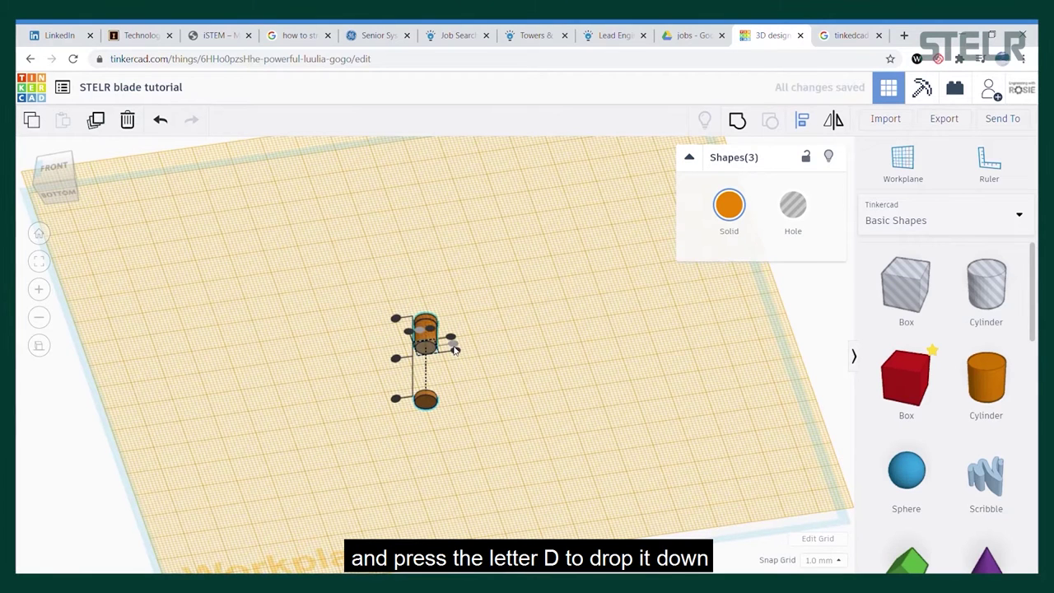
Step: Move the detached third cylinder vertically until it sits flush against the bottom face of the first cylinder
{"action": "left_click", "coordinate": [55, 170]}
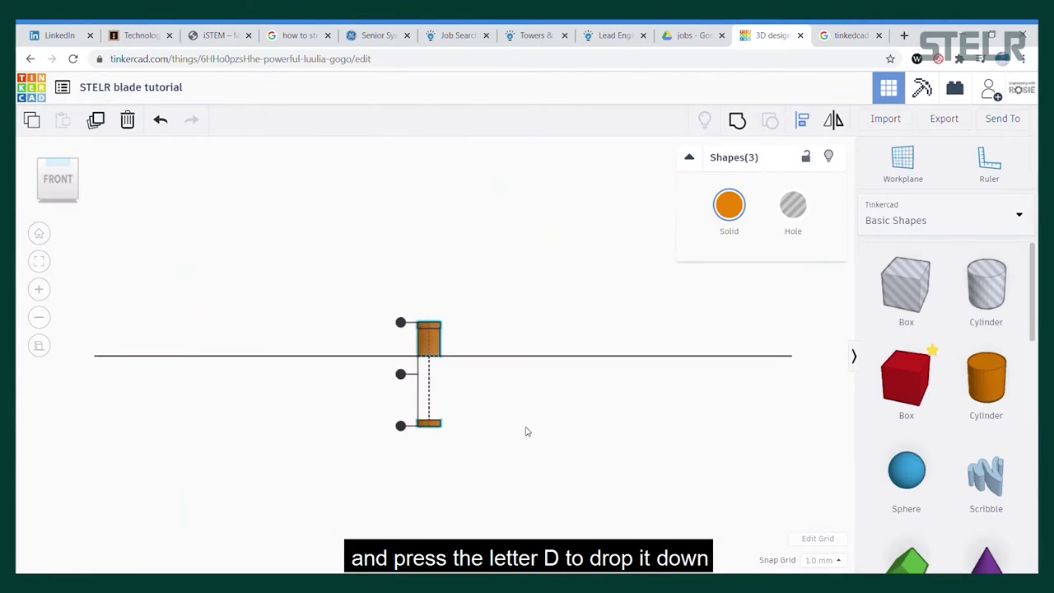
{"action": "left_click", "coordinate": [504, 419]}
{"action": "right_click_drag", "start_coordinate": [501, 419], "coordinate": [485, 386]}
{"action": "left_click_drag", "start_coordinate": [430, 416], "coordinate": [428, 354]}
{"action": "left_click", "coordinate": [51, 169]}
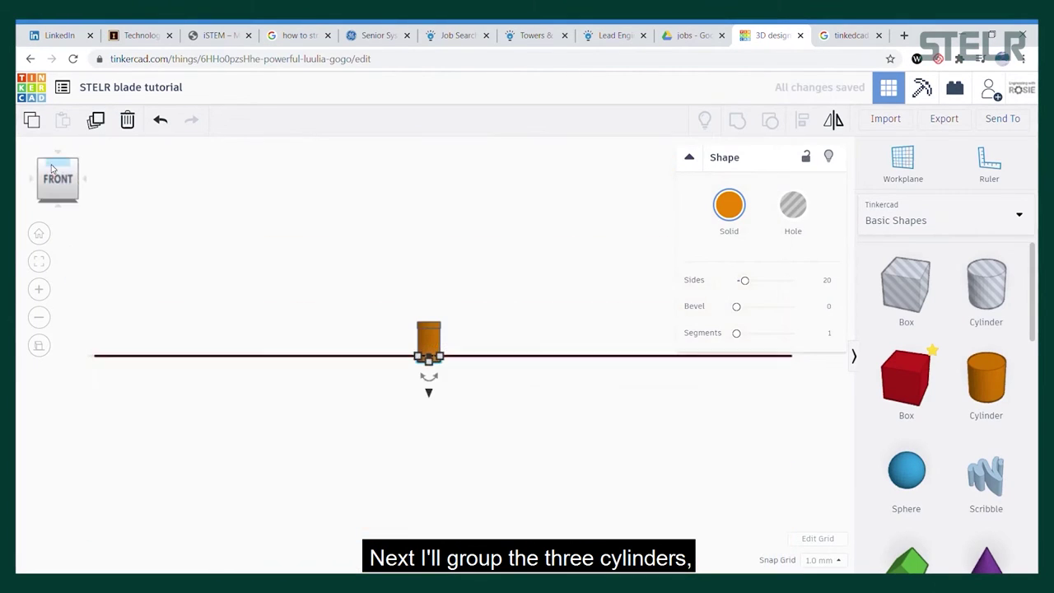
Step: Select the three stacked cylinders and group them into a single part
{"action": "left_click", "coordinate": [302, 194]}
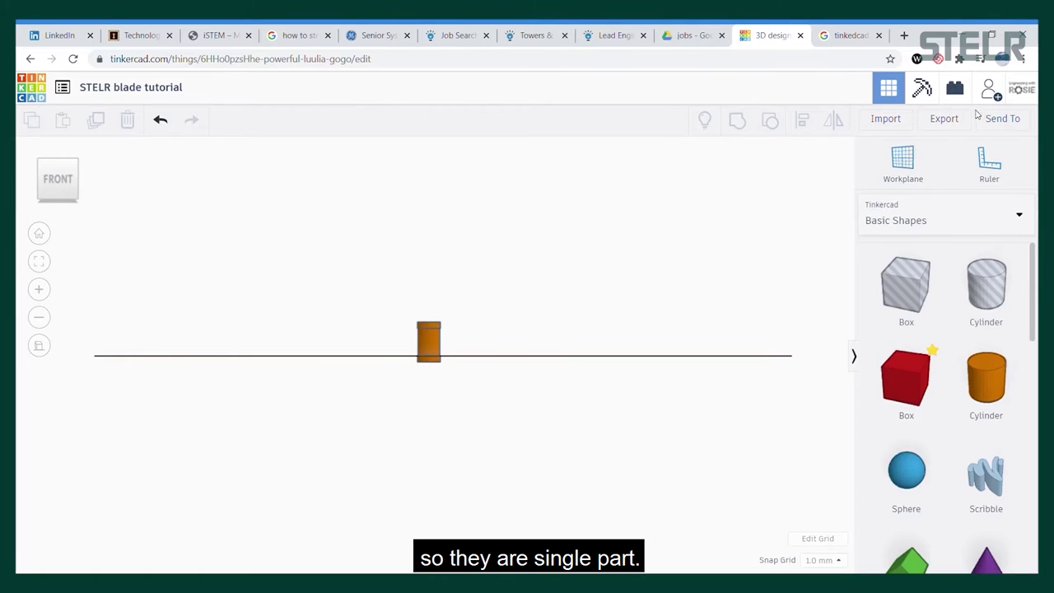
{"action": "left_click_drag", "start_coordinate": [384, 294], "coordinate": [505, 431]}
{"action": "key", "text": "ctrl+g"}
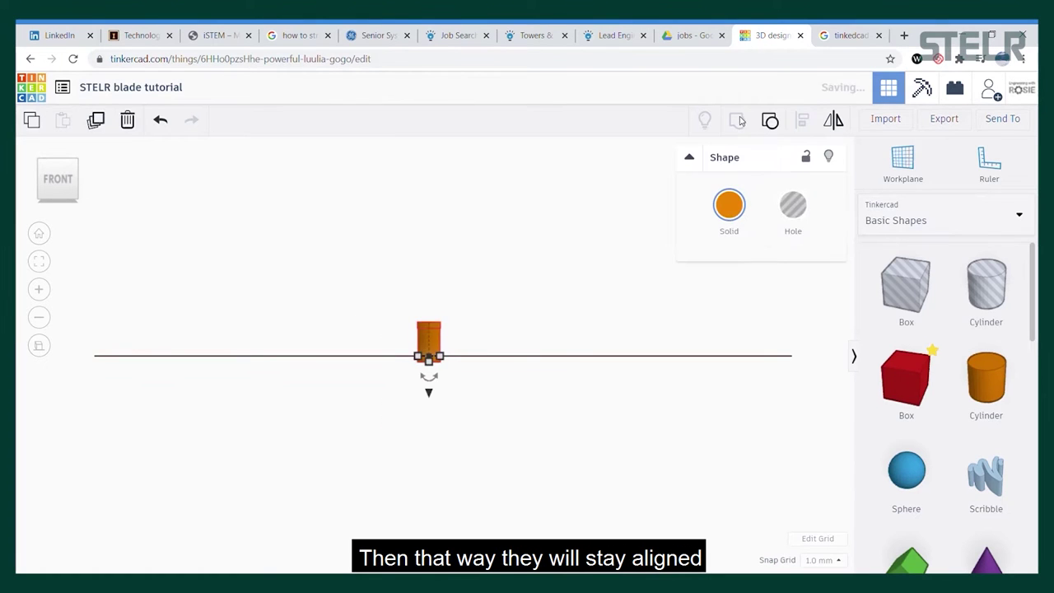
{"action": "left_click", "coordinate": [513, 253]}
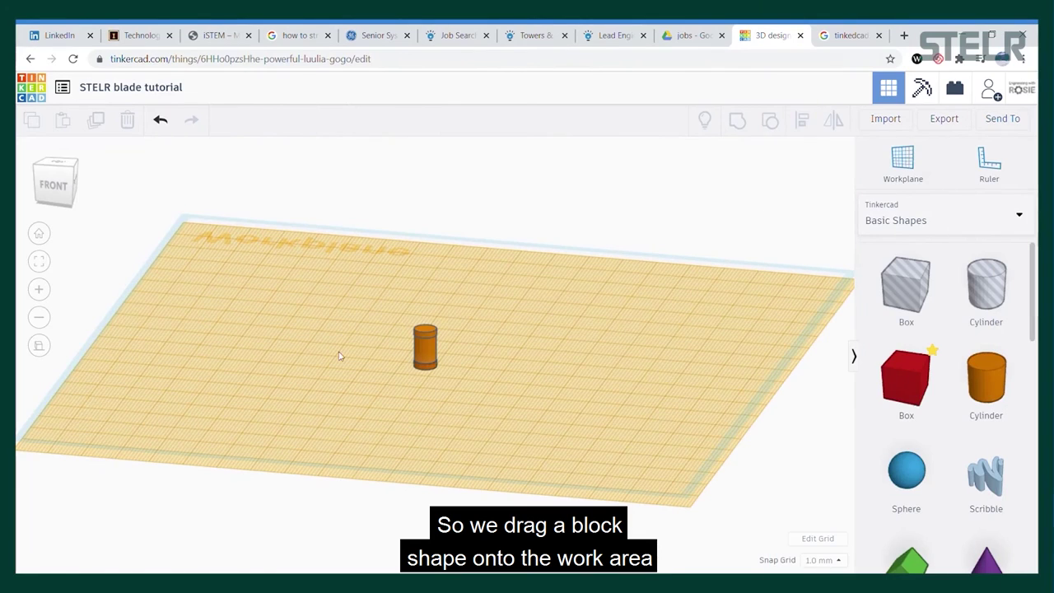
Step: Add a solid box in front of the cylinder part on the base workplane and set its long side to 151.5 mm
{"action": "left_click", "coordinate": [776, 483]}
{"action": "left_click_drag", "start_coordinate": [906, 378], "coordinate": [412, 410]}
{"action": "mouse_move", "coordinate": [455, 401]}
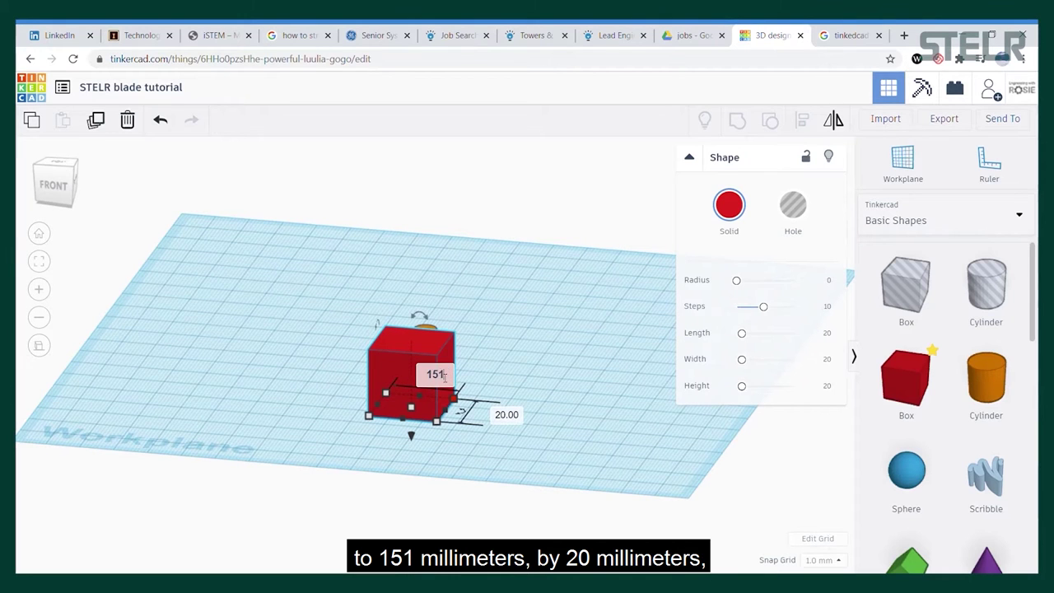
{"action": "type", "text": ".5"}
{"action": "key", "text": "Return"}
{"action": "scroll", "coordinate": [476, 289], "scroll_direction": "down", "scroll_amount": 3}
Step: Set the long box's height to 1.5 mm
{"action": "left_click", "coordinate": [563, 455]}
{"action": "left_click", "coordinate": [540, 379]}
{"action": "mouse_move", "coordinate": [527, 354]}
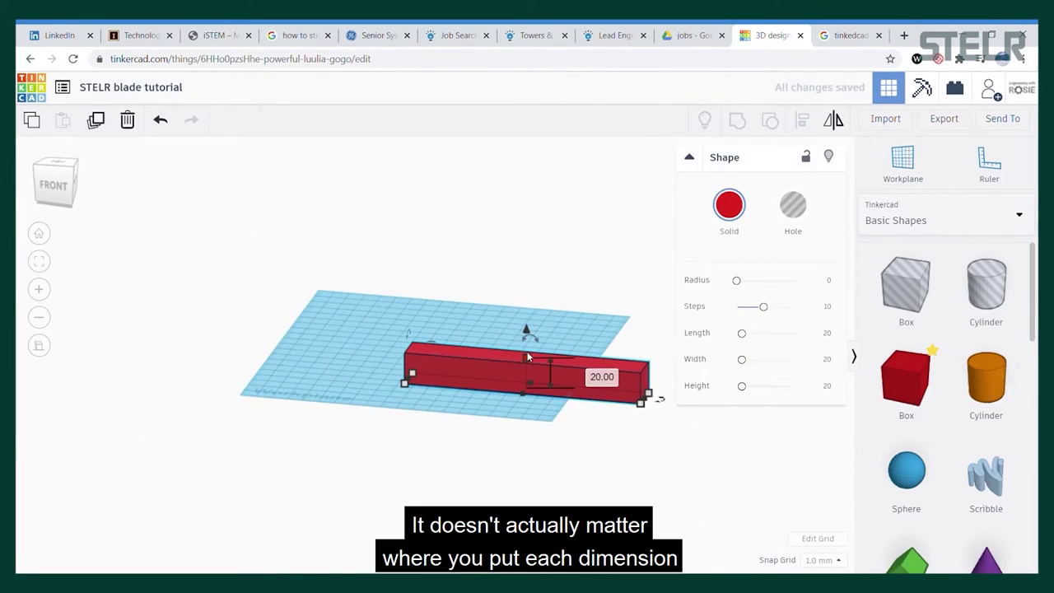
{"action": "left_click", "coordinate": [599, 376]}
{"action": "type", "text": "1.5"}
{"action": "key", "text": "Return"}
{"action": "left_click", "coordinate": [646, 458]}
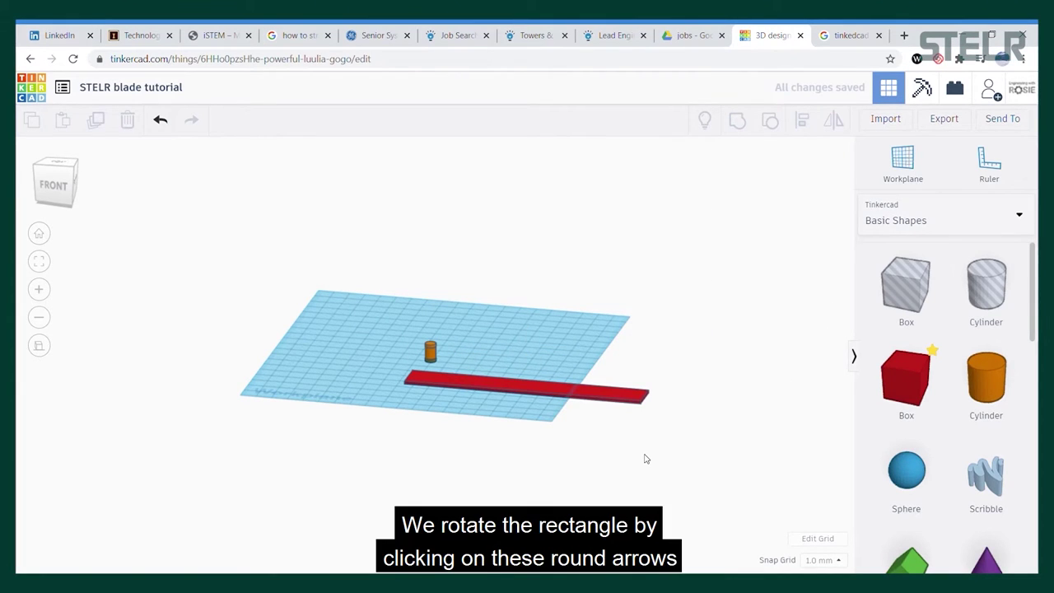
Step: Rotate the thin box 90 degrees so that it stands upright on its short end
{"action": "left_click", "coordinate": [532, 389]}
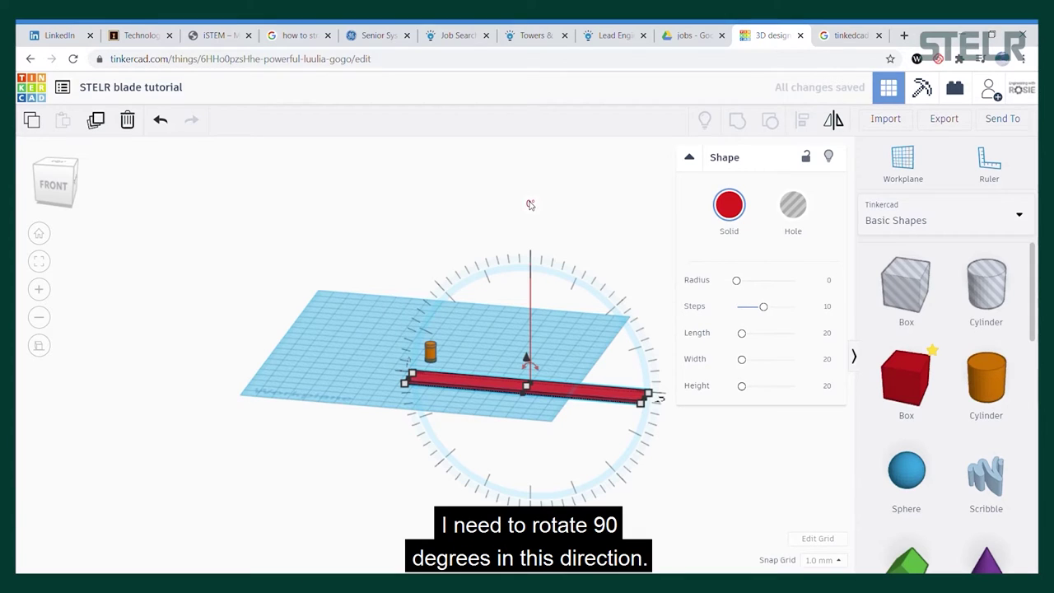
{"action": "type", "text": "0"}
{"action": "key", "text": "Return"}
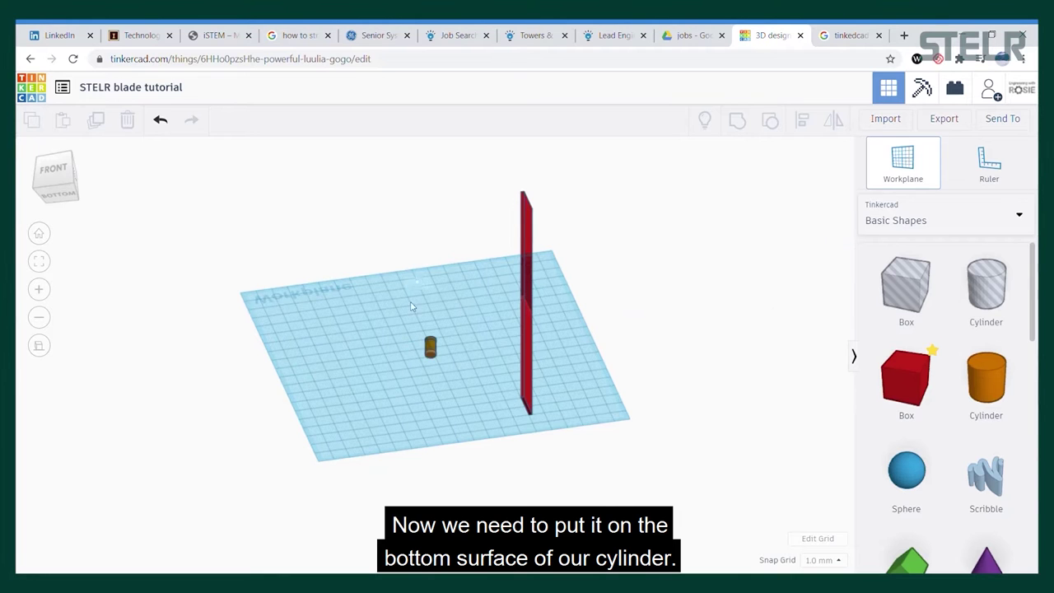
Step: Place a workplane on the cylinder part's bottom face and drop the upright box onto it, undoing any accidental shift
{"action": "scroll", "coordinate": [426, 354], "scroll_direction": "up", "scroll_amount": 4}
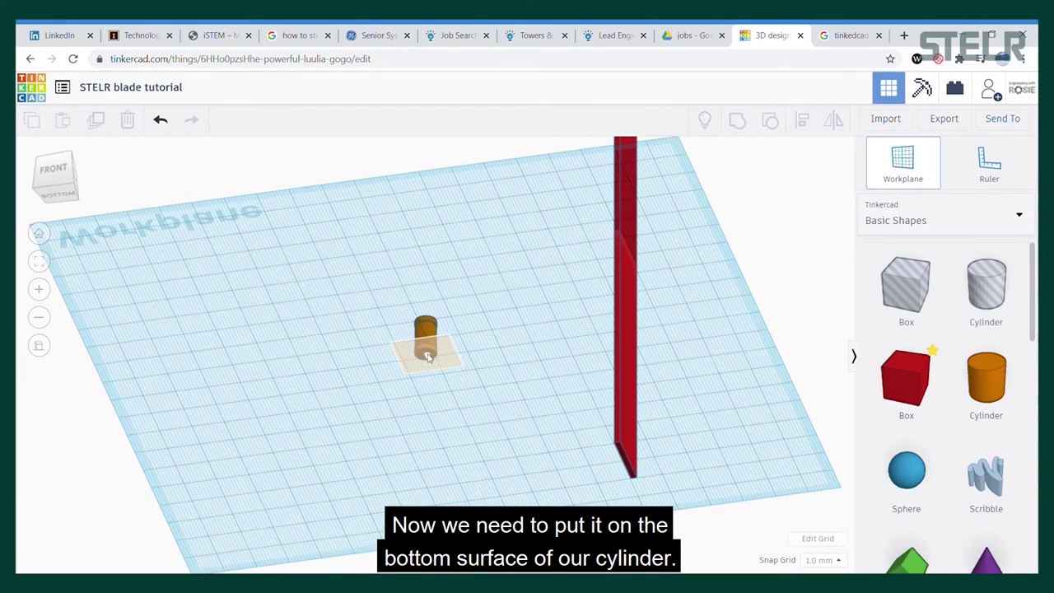
{"action": "left_click", "coordinate": [426, 356]}
{"action": "left_click", "coordinate": [623, 326]}
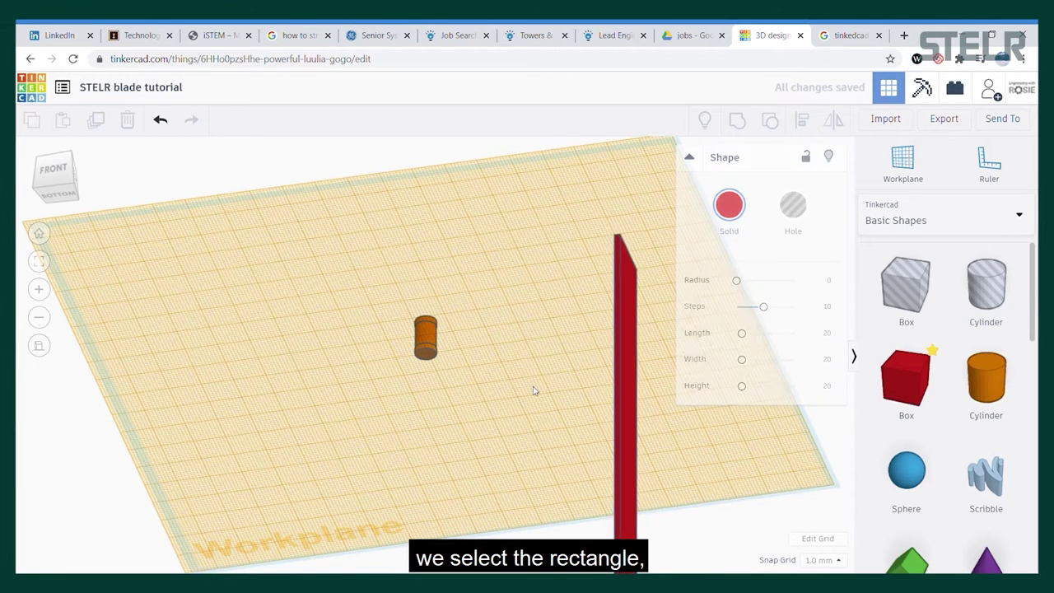
{"action": "scroll", "coordinate": [535, 390], "scroll_direction": "down", "scroll_amount": 5}
{"action": "key", "text": "d"}
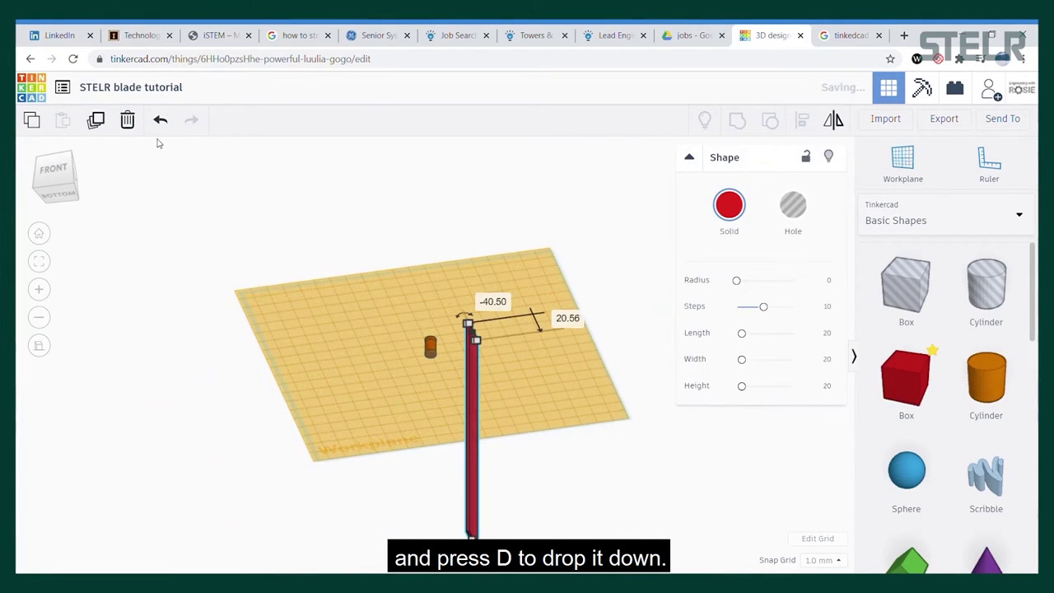
{"action": "left_click", "coordinate": [161, 122]}
Step: Select the box and the cylinder part and align their centers in the two horizontal directions
{"action": "left_click_drag", "start_coordinate": [585, 473], "coordinate": [550, 500]}
{"action": "right_click_drag", "start_coordinate": [587, 494], "coordinate": [383, 584]}
{"action": "left_click_drag", "start_coordinate": [385, 352], "coordinate": [518, 492]}
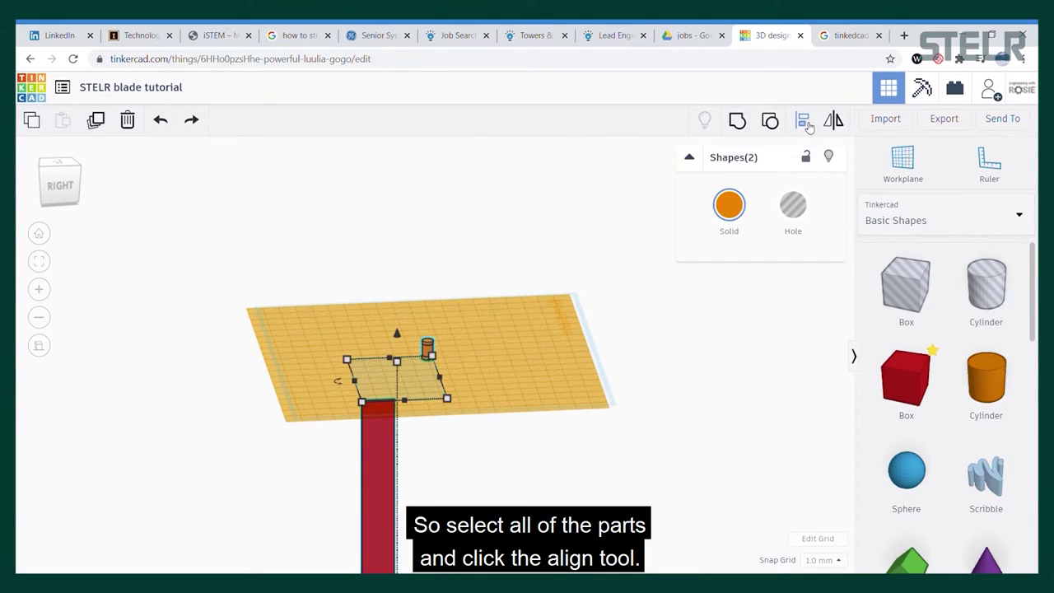
{"action": "left_click", "coordinate": [808, 125]}
{"action": "left_click", "coordinate": [406, 404]}
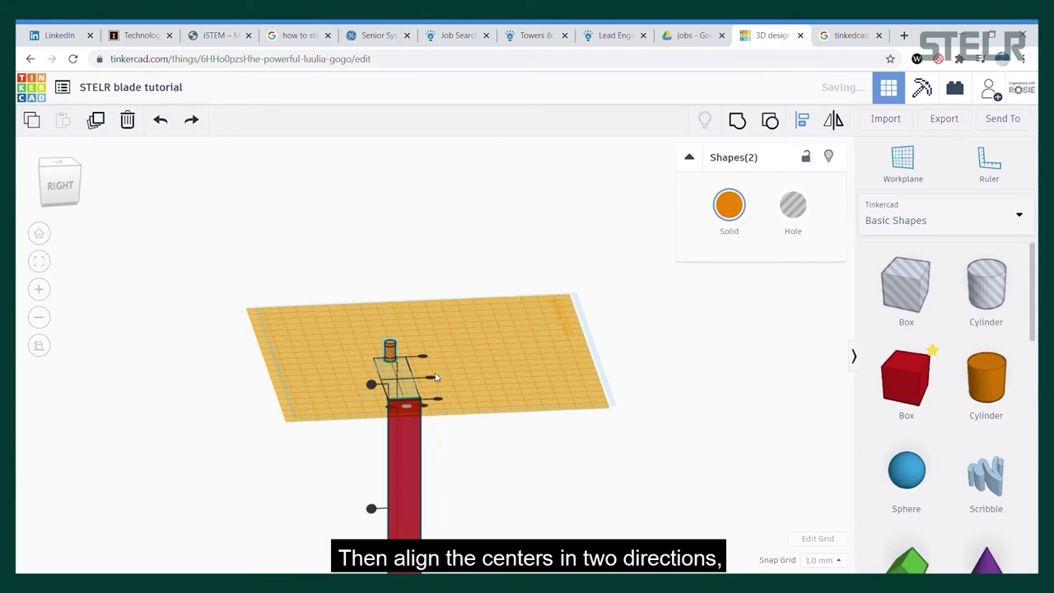
{"action": "left_click", "coordinate": [431, 379]}
{"action": "left_click", "coordinate": [494, 450]}
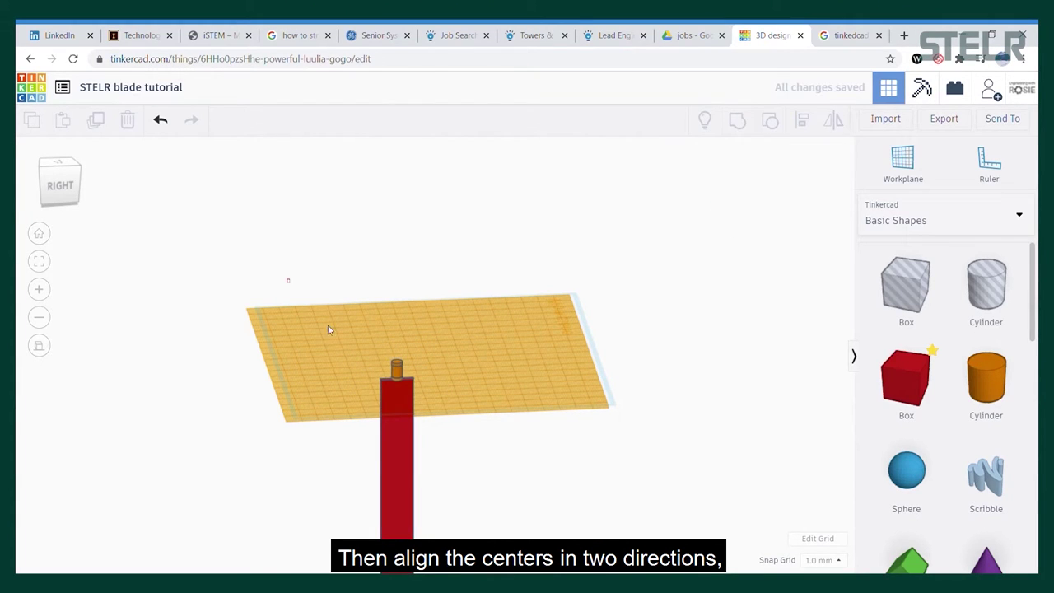
Step: Group the box and the cylinder part into one blade and return the workplane to the base grid
{"action": "left_click_drag", "start_coordinate": [328, 330], "coordinate": [472, 473]}
{"action": "left_click", "coordinate": [738, 122]}
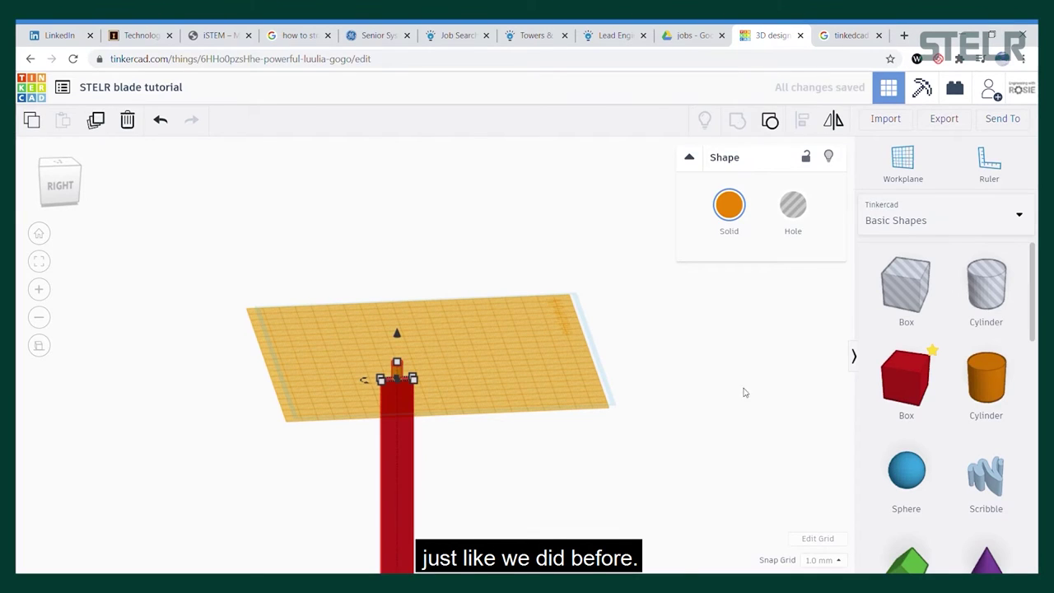
{"action": "left_click", "coordinate": [899, 169]}
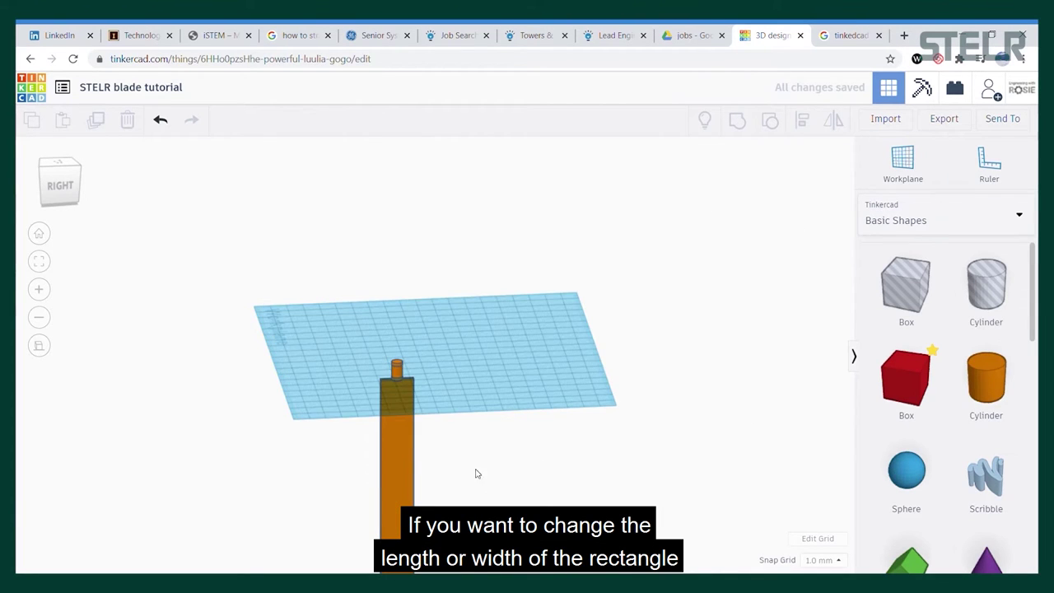
{"action": "left_click", "coordinate": [60, 184]}
{"action": "scroll", "coordinate": [450, 423], "scroll_direction": "down", "scroll_amount": 4}
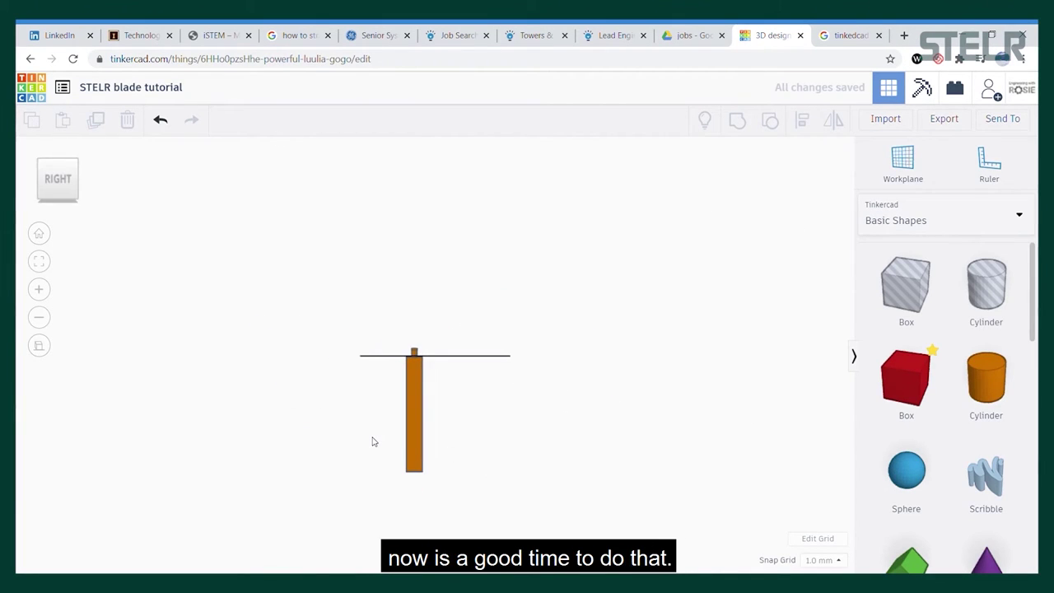
{"action": "scroll", "coordinate": [371, 440], "scroll_direction": "up", "scroll_amount": 2}
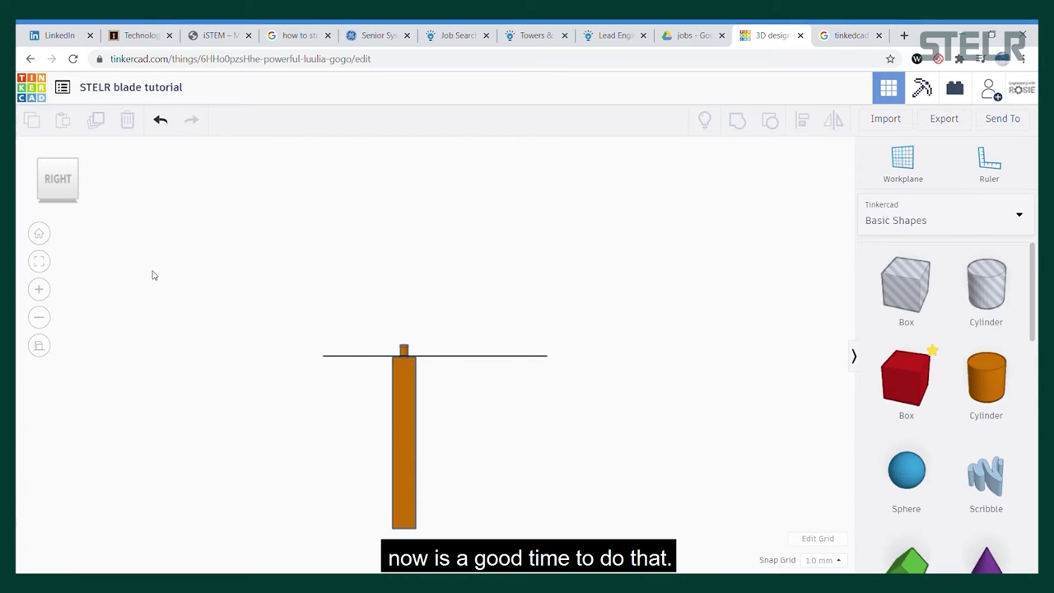
Step: Ungroup the blade and select its rectangular box separately from the cylinder part
{"action": "left_click", "coordinate": [39, 261]}
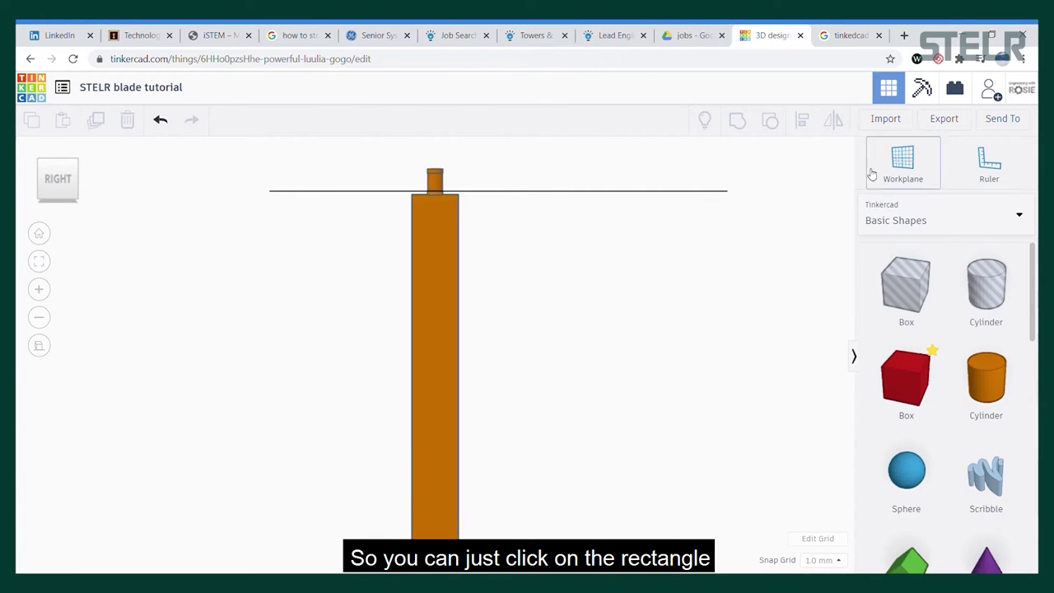
{"action": "left_click", "coordinate": [436, 276]}
{"action": "left_click", "coordinate": [770, 121]}
{"action": "left_click", "coordinate": [544, 239]}
{"action": "left_click", "coordinate": [434, 277]}
{"action": "right_click_drag", "start_coordinate": [485, 279], "coordinate": [427, 308]}
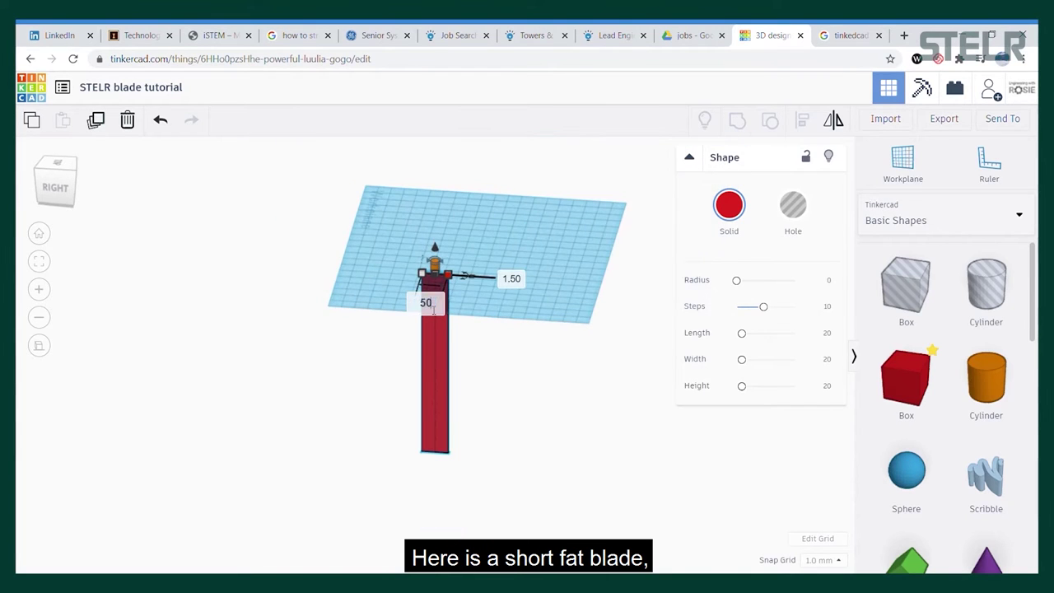
Step: Try the box as a short blade 50 mm wide and 50 mm long, then as a narrow blade 200 mm long
{"action": "left_click", "coordinate": [429, 303]}
{"action": "type", "text": "50"}
{"action": "key", "text": "Return"}
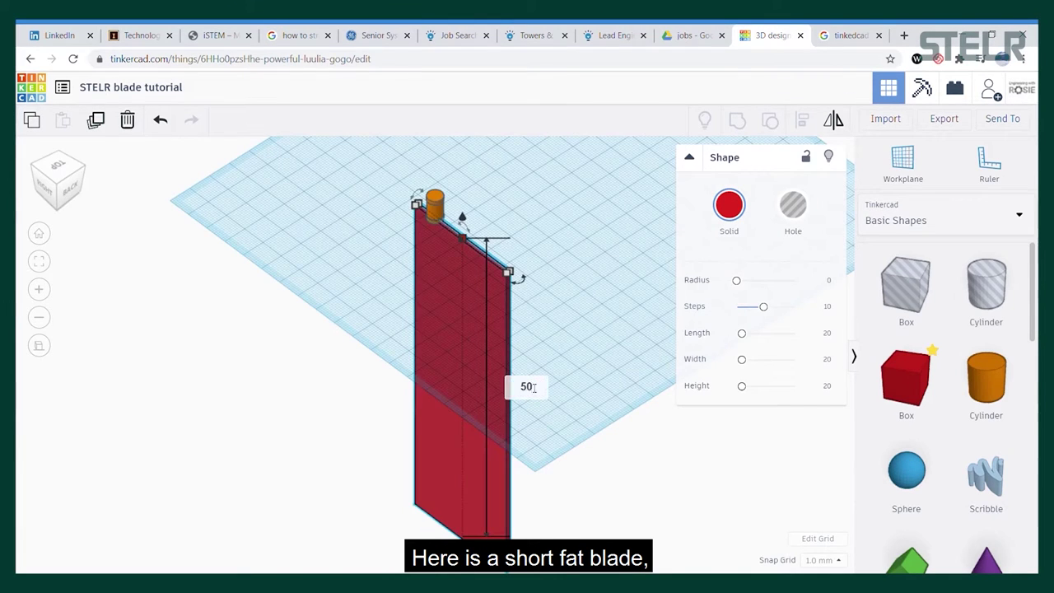
{"action": "type", "text": "50"}
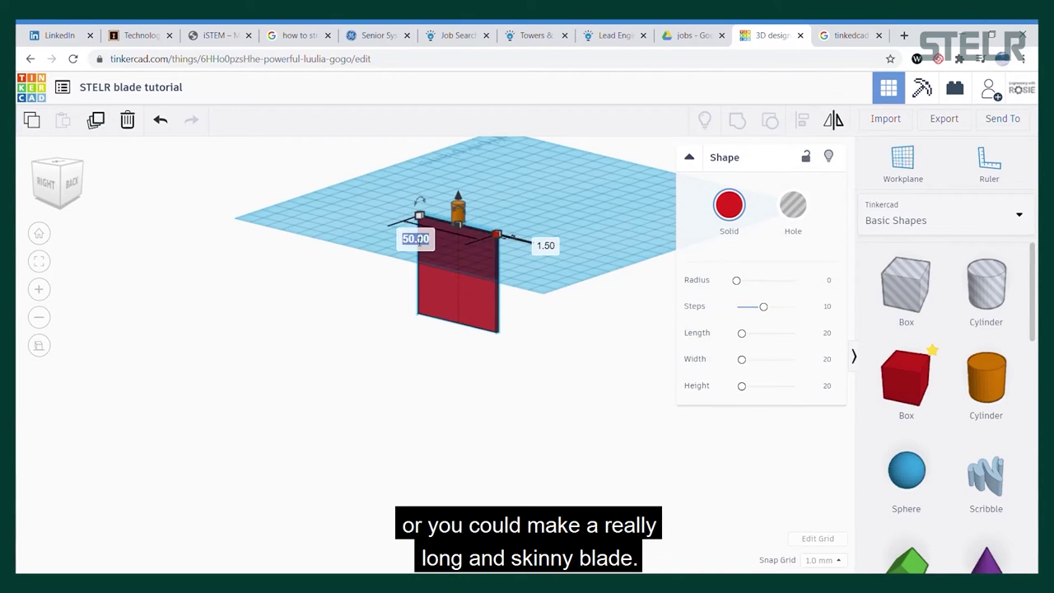
{"action": "key", "text": "Return"}
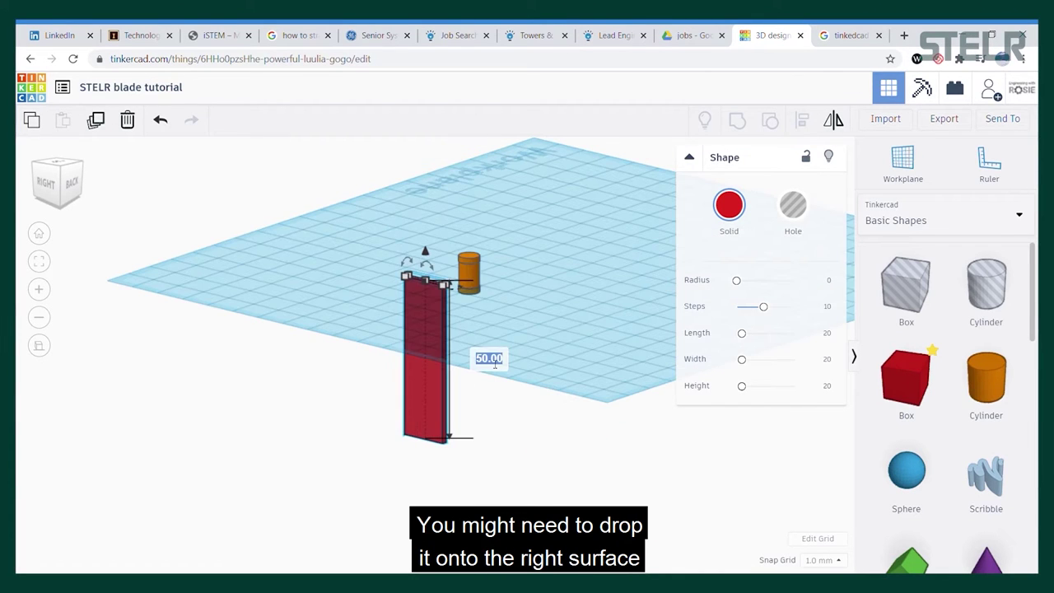
{"action": "key", "text": "Return"}
Step: Realign the narrow box with the cylinder part using a workplane on the cylinder's bottom face, and return the workplane to the base grid
{"action": "scroll", "coordinate": [527, 411], "scroll_direction": "down", "scroll_amount": 5}
{"action": "left_click", "coordinate": [536, 414]}
{"action": "right_click_drag", "start_coordinate": [536, 414], "coordinate": [405, 346]}
{"action": "scroll", "coordinate": [458, 305], "scroll_direction": "up", "scroll_amount": 2}
{"action": "key", "text": "w"}
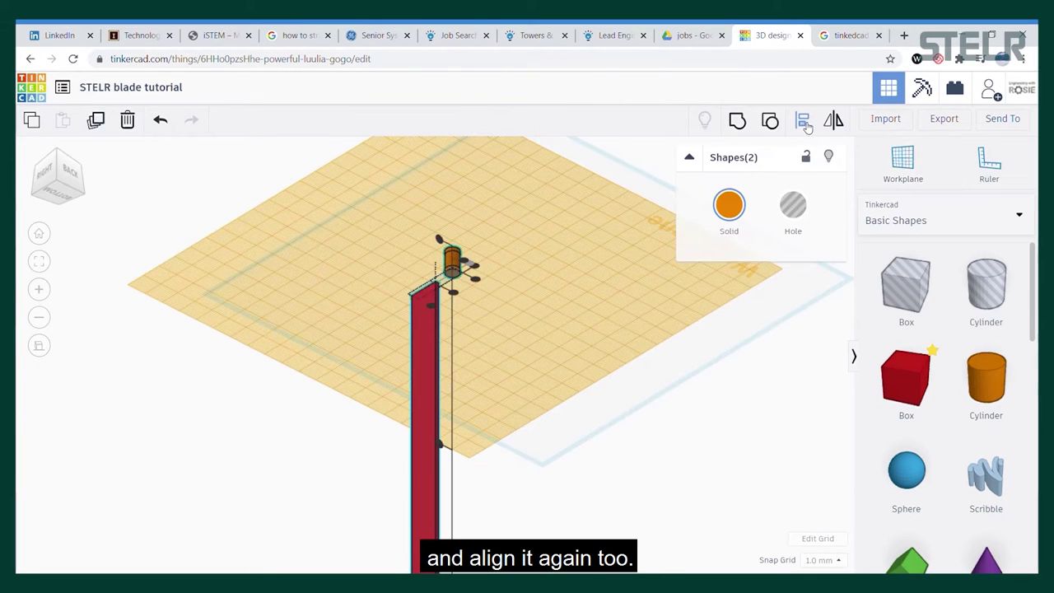
{"action": "left_click", "coordinate": [453, 293]}
{"action": "left_click", "coordinate": [584, 443]}
{"action": "key", "text": "w"}
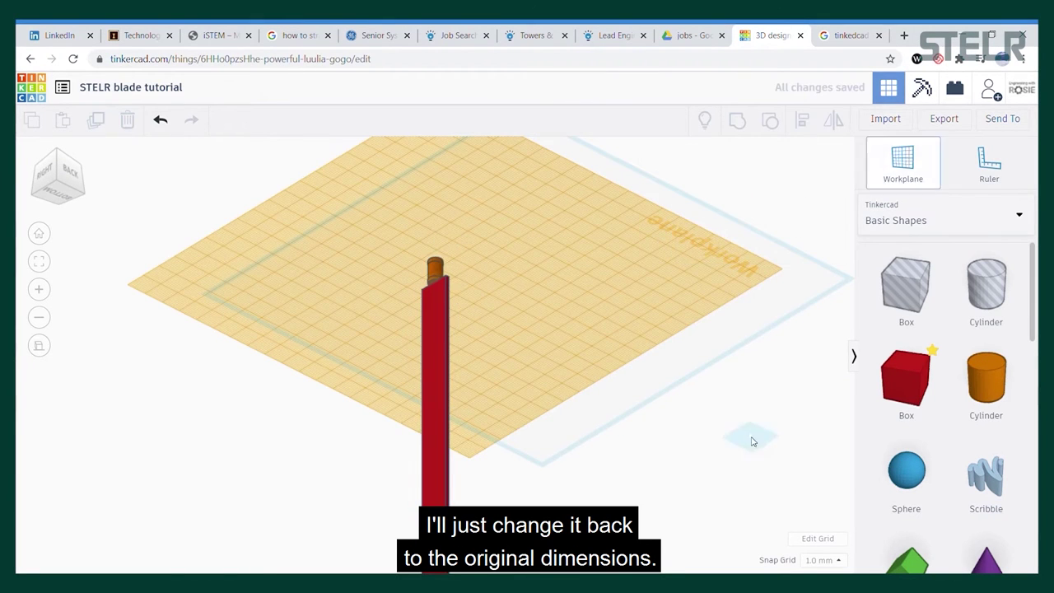
{"action": "left_click", "coordinate": [752, 440]}
Step: Restore the box to 20 mm wide by 151.5 mm long and regroup it with the cylinder part
{"action": "right_click_drag", "start_coordinate": [362, 350], "coordinate": [437, 384]}
{"action": "scroll", "coordinate": [436, 384], "scroll_direction": "down", "scroll_amount": 4}
{"action": "right_click_drag", "start_coordinate": [513, 431], "coordinate": [447, 372]}
{"action": "left_click", "coordinate": [437, 355]}
{"action": "left_click", "coordinate": [442, 314]}
{"action": "left_click", "coordinate": [390, 292]}
{"action": "type", "text": "20"}
{"action": "key", "text": "Return"}
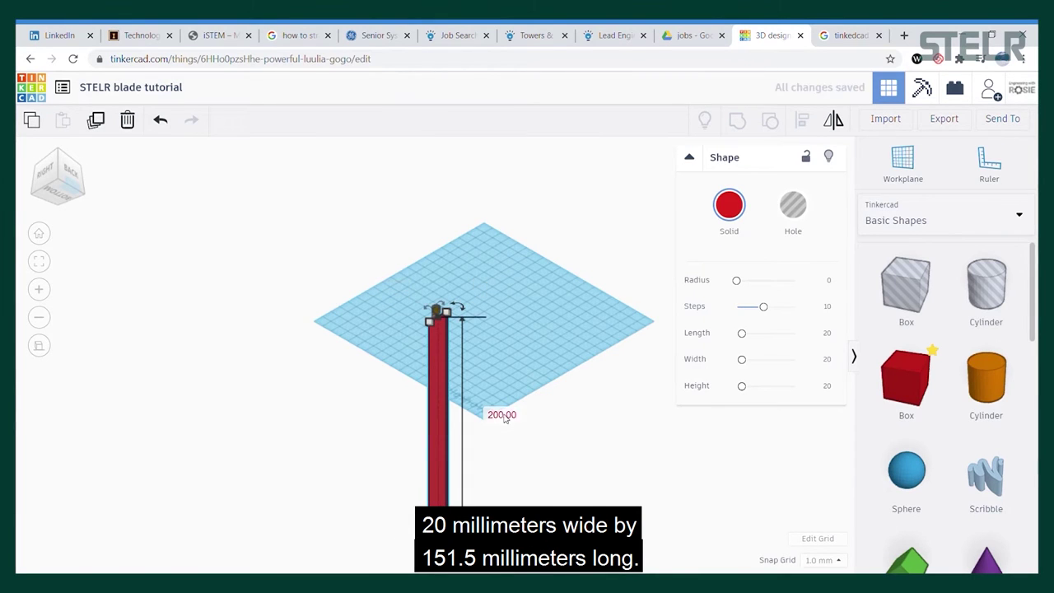
{"action": "left_click_drag", "start_coordinate": [343, 252], "coordinate": [470, 494]}
{"action": "left_click", "coordinate": [630, 499]}
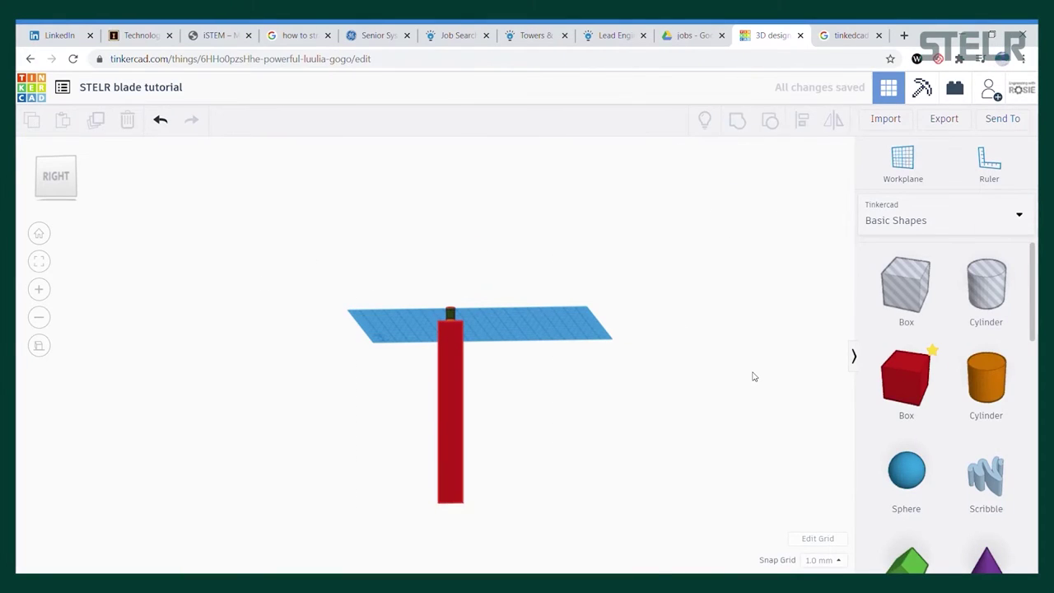
Step: Try out a cone and a paraboloid from the basic shapes beside the blade, deleting the placed shape
{"action": "right_click_drag", "start_coordinate": [602, 392], "coordinate": [658, 423]}
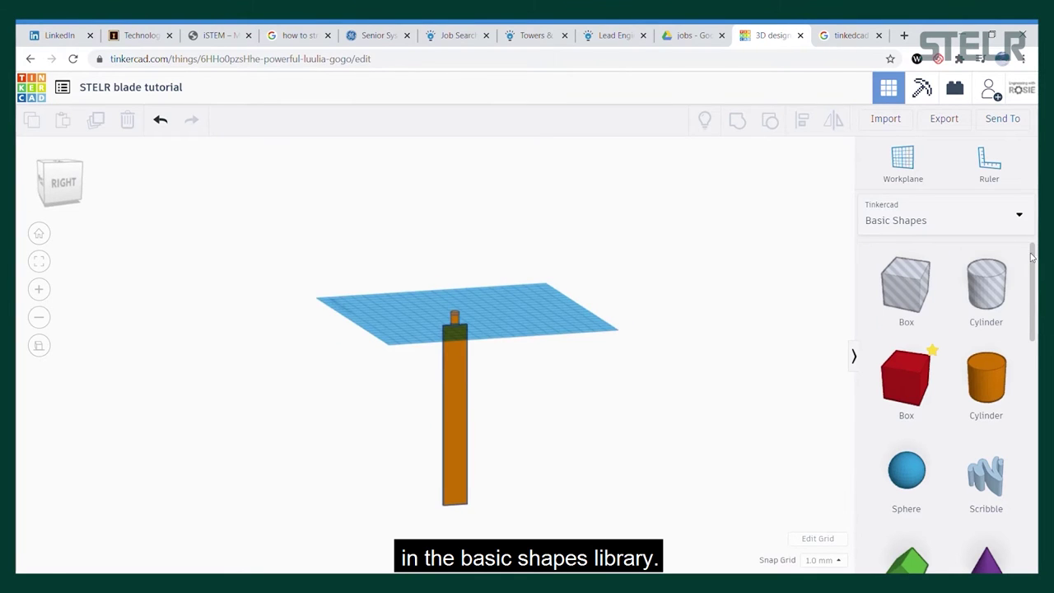
{"action": "scroll", "coordinate": [1030, 257], "scroll_direction": "down", "scroll_amount": 2}
{"action": "left_click_drag", "start_coordinate": [1012, 381], "coordinate": [707, 305]}
{"action": "left_click_drag", "start_coordinate": [1034, 335], "coordinate": [1035, 475]}
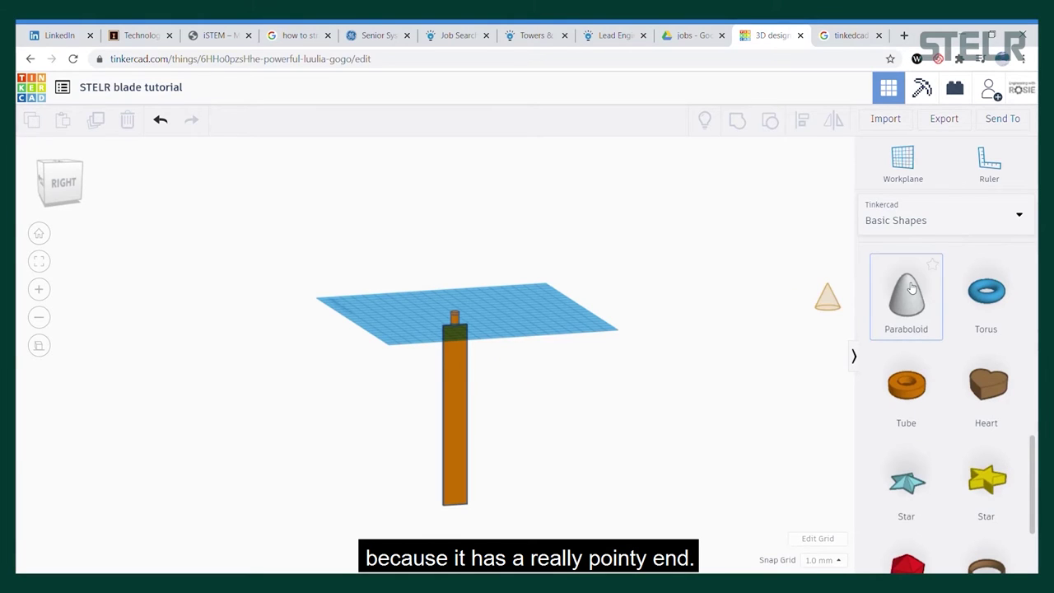
{"action": "left_click_drag", "start_coordinate": [681, 377], "coordinate": [542, 368]}
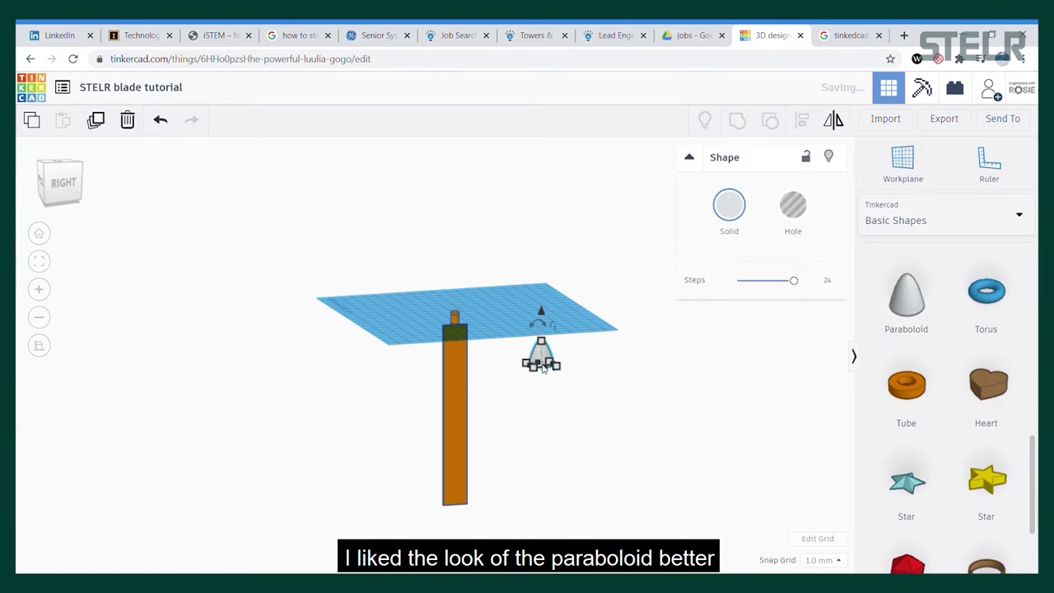
{"action": "key", "text": "Delete"}
Step: Place a workplane on the cylinder part's bottom face and add a paraboloid at the upper end of the blade
{"action": "right_click_drag", "start_coordinate": [546, 363], "coordinate": [482, 257]}
{"action": "scroll", "coordinate": [467, 331], "scroll_direction": "up", "scroll_amount": 5}
{"action": "scroll", "coordinate": [466, 331], "scroll_direction": "up", "scroll_amount": 2}
{"action": "left_click", "coordinate": [496, 264]}
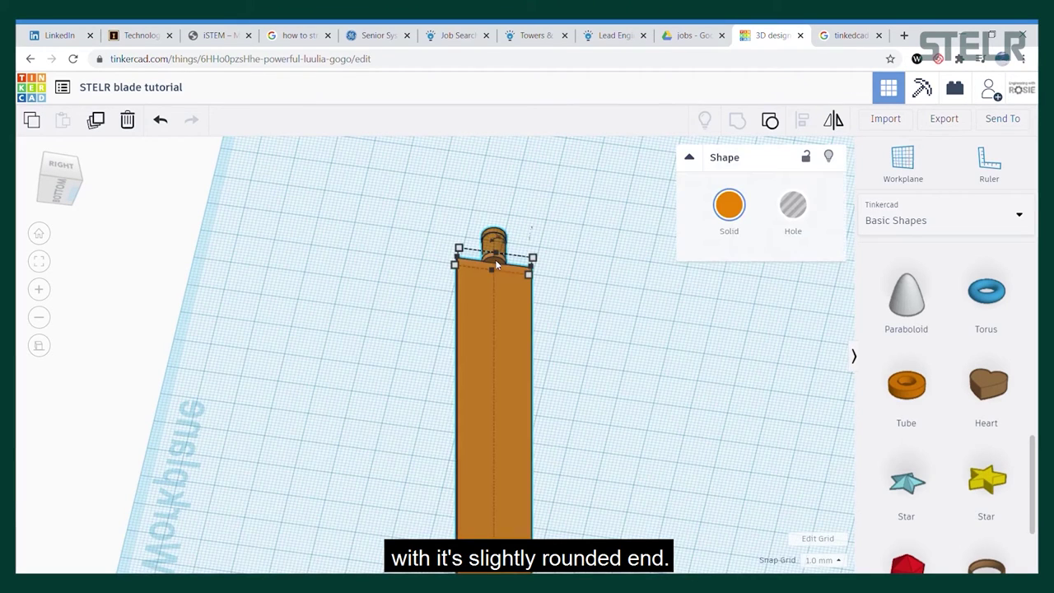
{"action": "key", "text": "w"}
{"action": "left_click", "coordinate": [495, 262]}
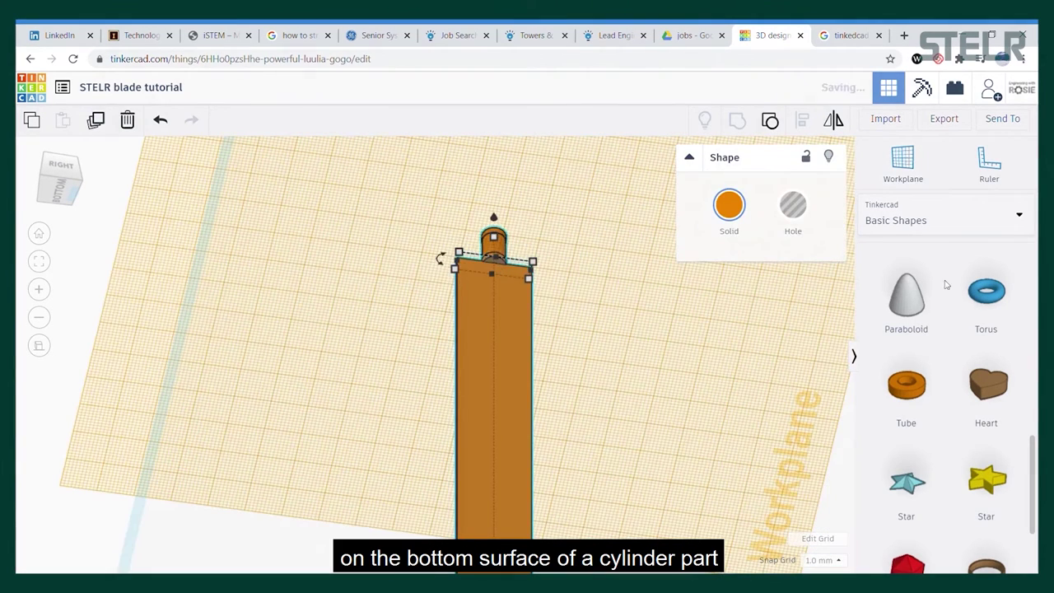
{"action": "left_click_drag", "start_coordinate": [905, 296], "coordinate": [516, 305]}
{"action": "left_click_drag", "start_coordinate": [494, 275], "coordinate": [494, 271]}
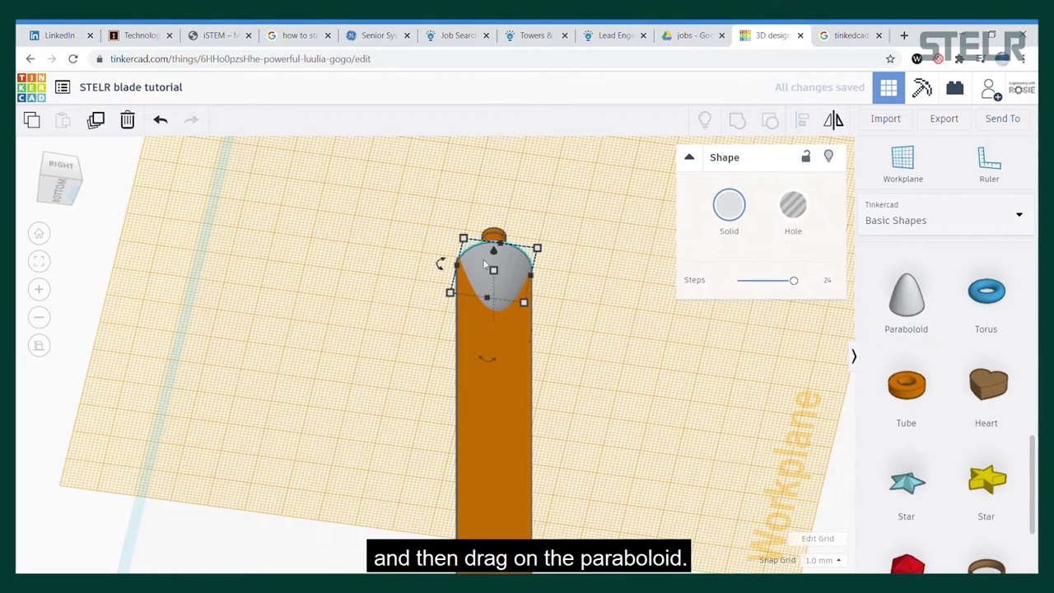
Step: Set the paraboloid's base to 6.3 by 6.3 mm and its height to 120 mm
{"action": "left_click", "coordinate": [510, 195]}
{"action": "type", "text": "6.3"}
{"action": "key", "text": "Return"}
{"action": "left_click", "coordinate": [443, 264]}
{"action": "type", "text": "6.3"}
{"action": "key", "text": "Return"}
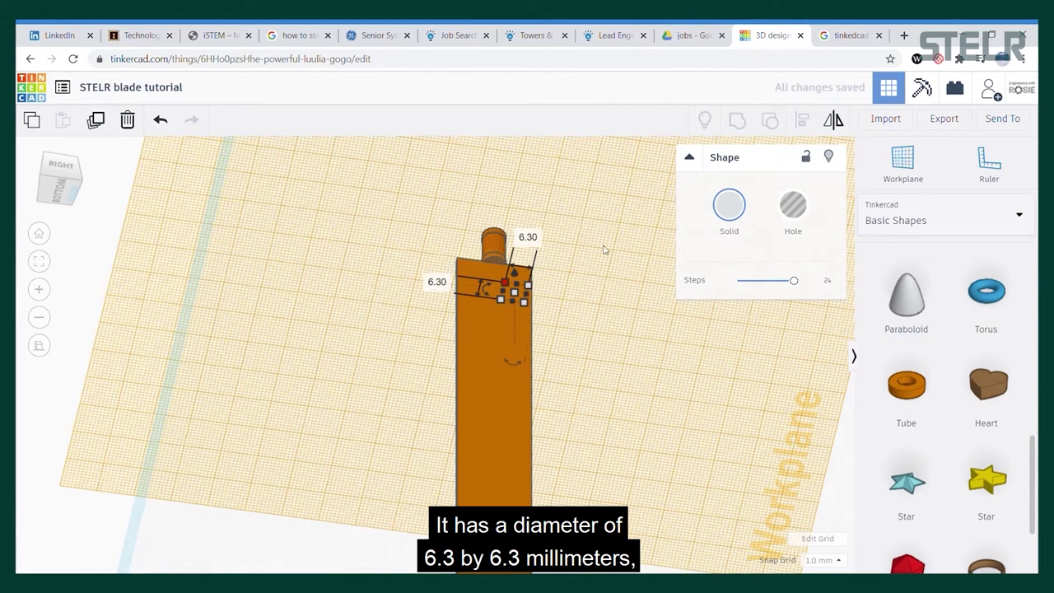
{"action": "left_click", "coordinate": [450, 316]}
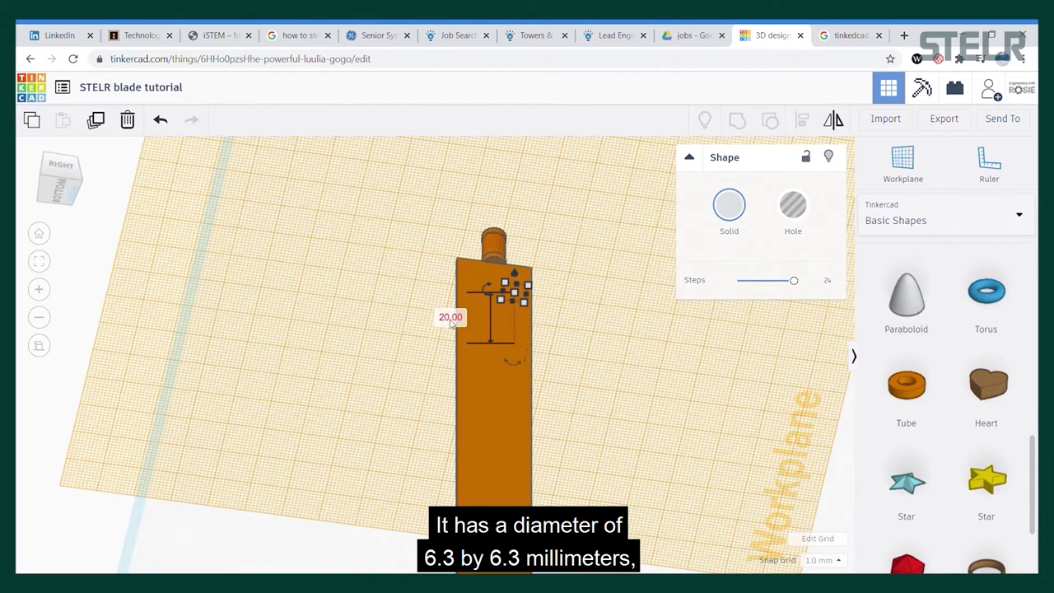
{"action": "type", "text": "120"}
{"action": "key", "text": "Return"}
Step: Drop the paraboloid onto the workplane at the cylinder part's bottom face
{"action": "right_click_drag", "start_coordinate": [562, 325], "coordinate": [520, 188]}
{"action": "left_click", "coordinate": [500, 176]}
{"action": "scroll", "coordinate": [502, 187], "scroll_direction": "down", "scroll_amount": 5}
{"action": "key", "text": "d"}
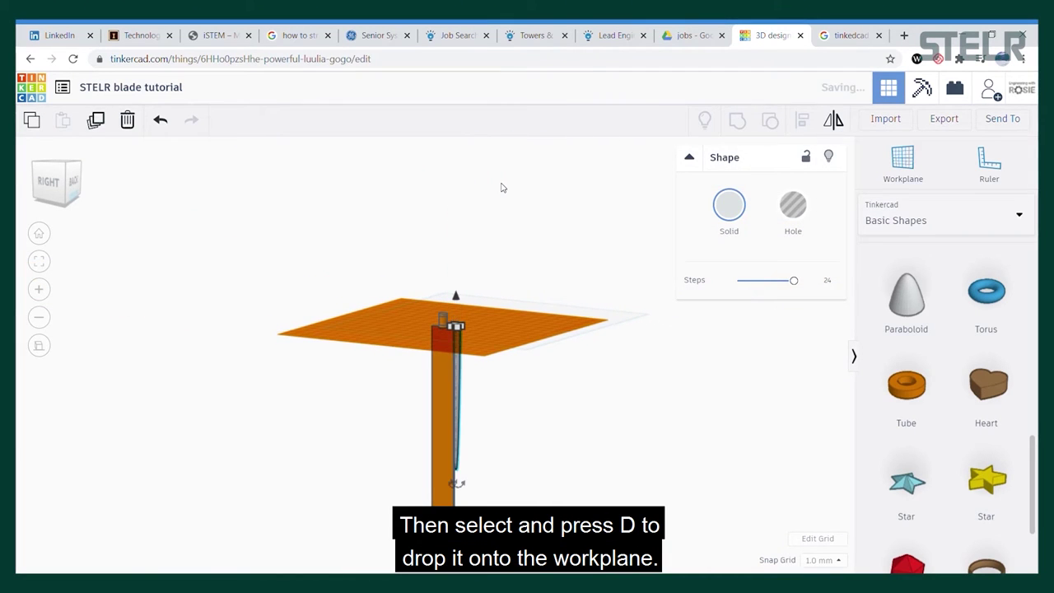
Step: Select the blade and the paraboloid together, align them, and undo the unwanted alignment
{"action": "left_click", "coordinate": [520, 410]}
{"action": "right_click_drag", "start_coordinate": [528, 416], "coordinate": [322, 527]}
{"action": "key", "text": "ctrl+a"}
{"action": "key", "text": "l"}
{"action": "left_click", "coordinate": [407, 354]}
{"action": "left_click", "coordinate": [436, 338]}
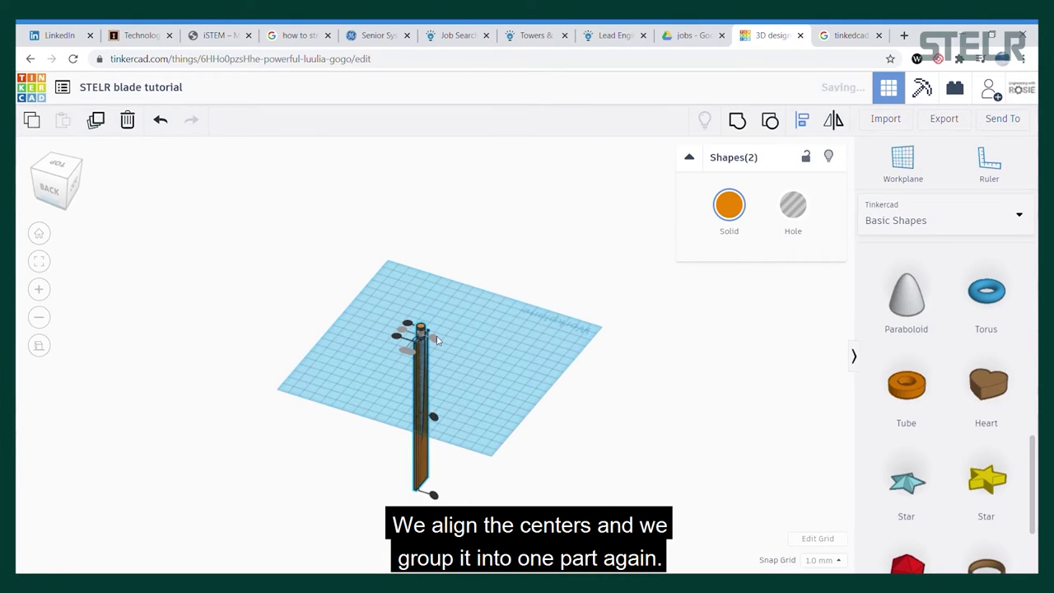
{"action": "left_click", "coordinate": [162, 120]}
{"action": "left_click", "coordinate": [242, 209]}
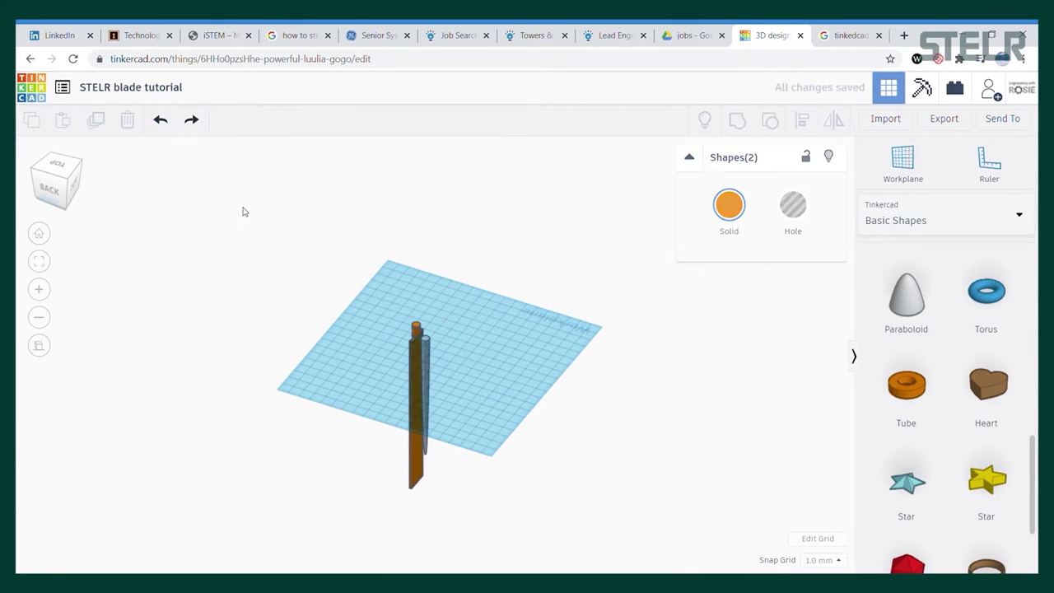
Step: Align the centers of the blade and the paraboloid horizontally and group them into one part
{"action": "left_click_drag", "start_coordinate": [250, 244], "coordinate": [504, 377]}
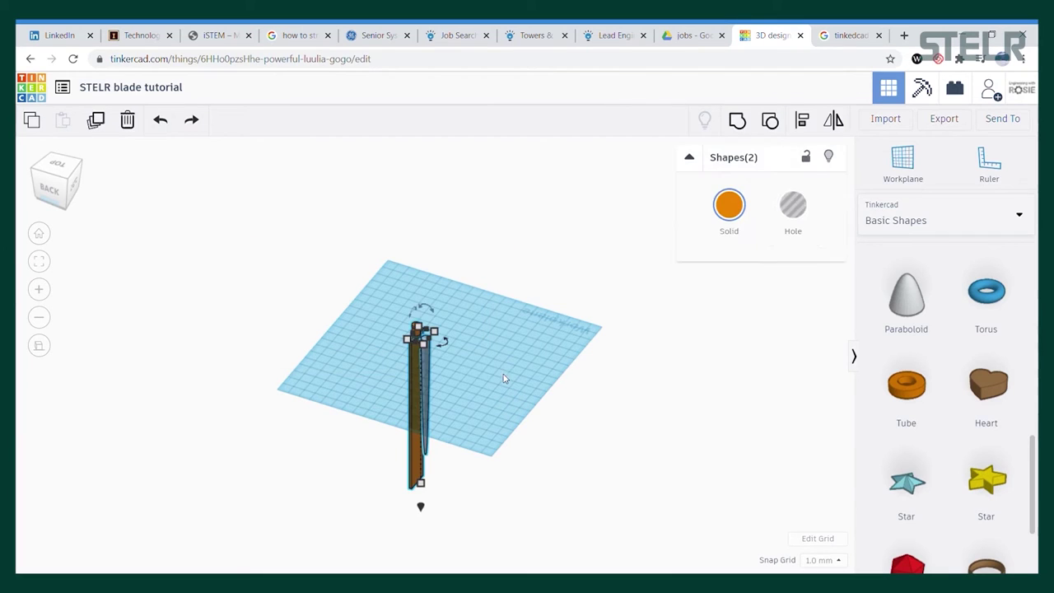
{"action": "left_click", "coordinate": [808, 127]}
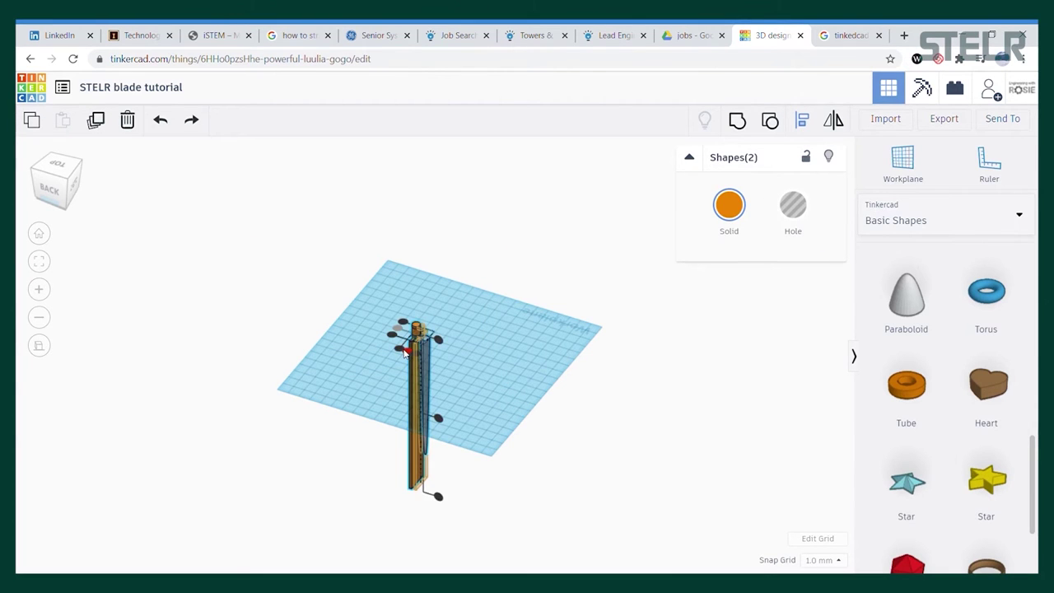
{"action": "left_click", "coordinate": [404, 351]}
{"action": "scroll", "coordinate": [424, 358], "scroll_direction": "up", "scroll_amount": 10}
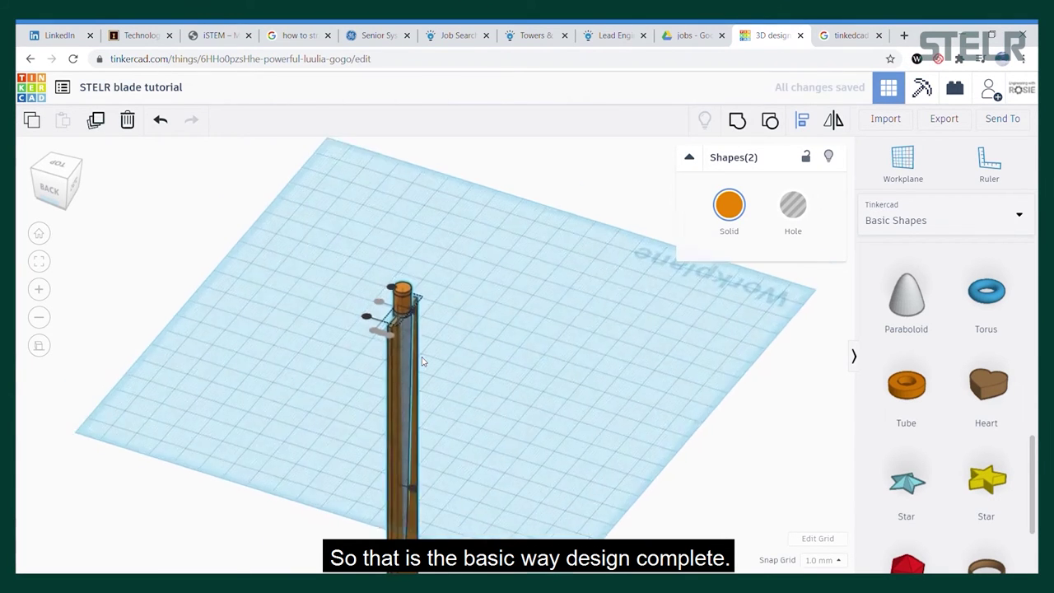
{"action": "right_click_drag", "start_coordinate": [352, 317], "coordinate": [575, 262]}
{"action": "key", "text": "Escape"}
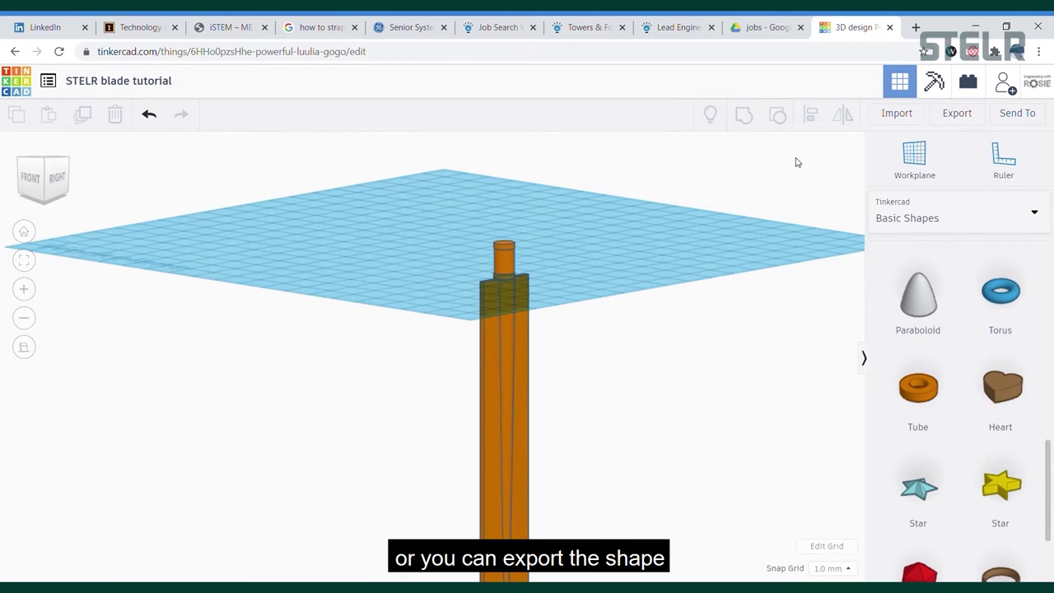
Step: Open the export options for the blade design
{"action": "left_click", "coordinate": [962, 114]}
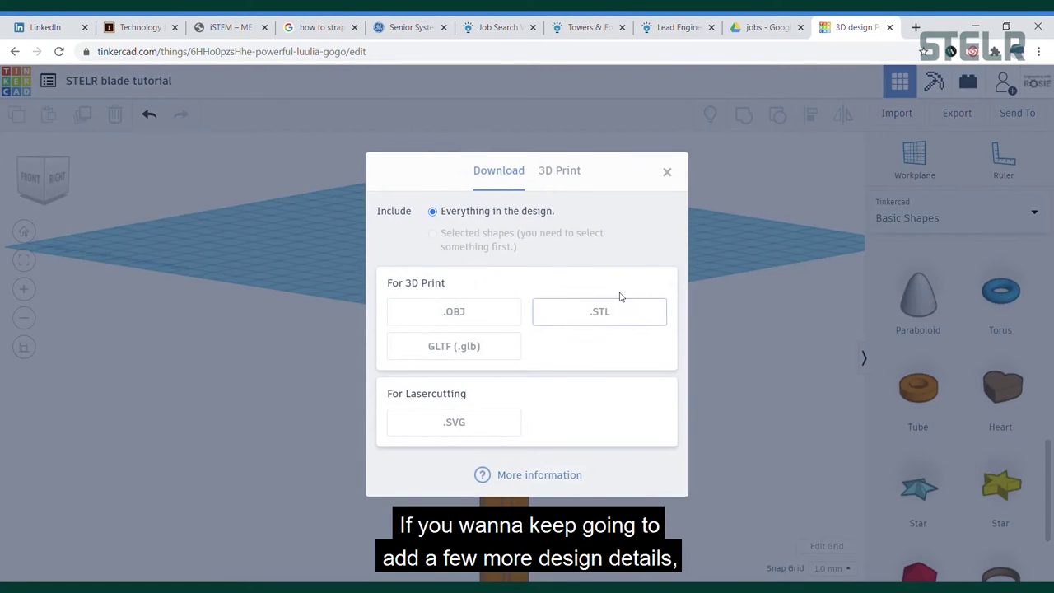
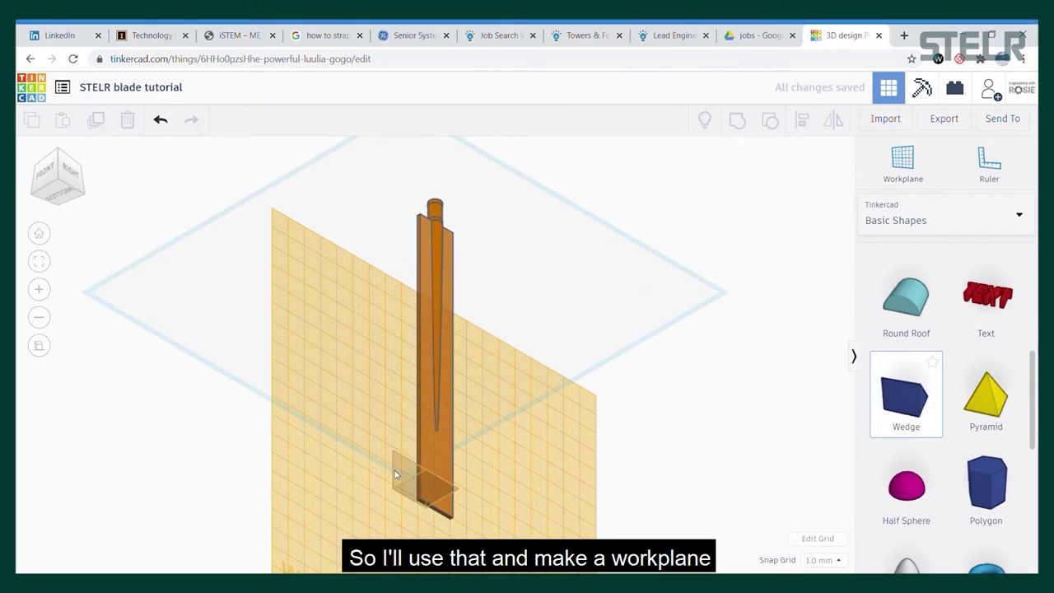
Step: Resize the wedge on the blade's face to a 2.5 mm height and a 9.3 mm base
{"action": "left_click", "coordinate": [45, 172]}
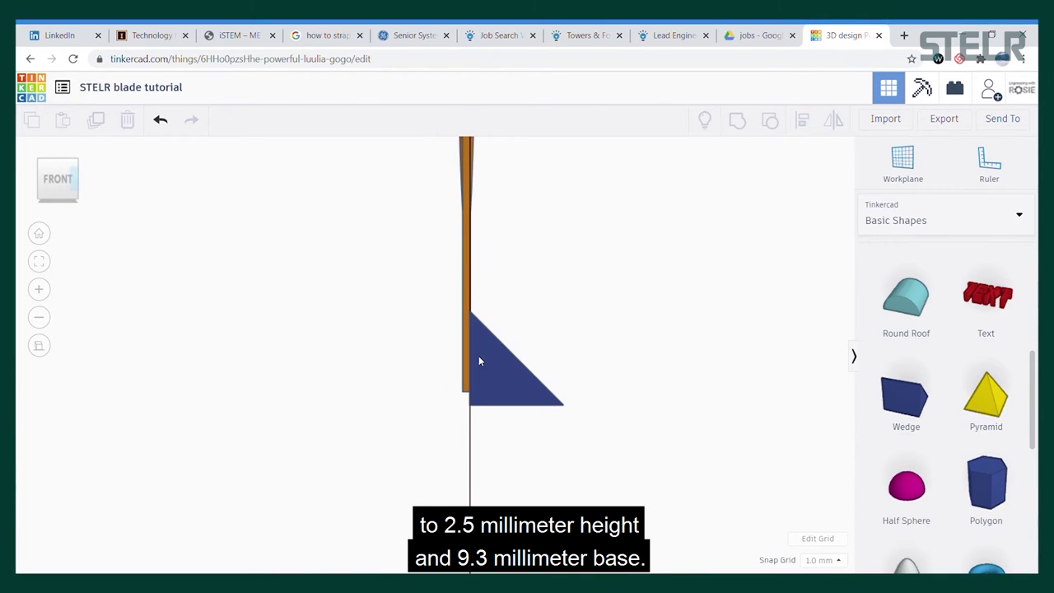
{"action": "left_click", "coordinate": [479, 359]}
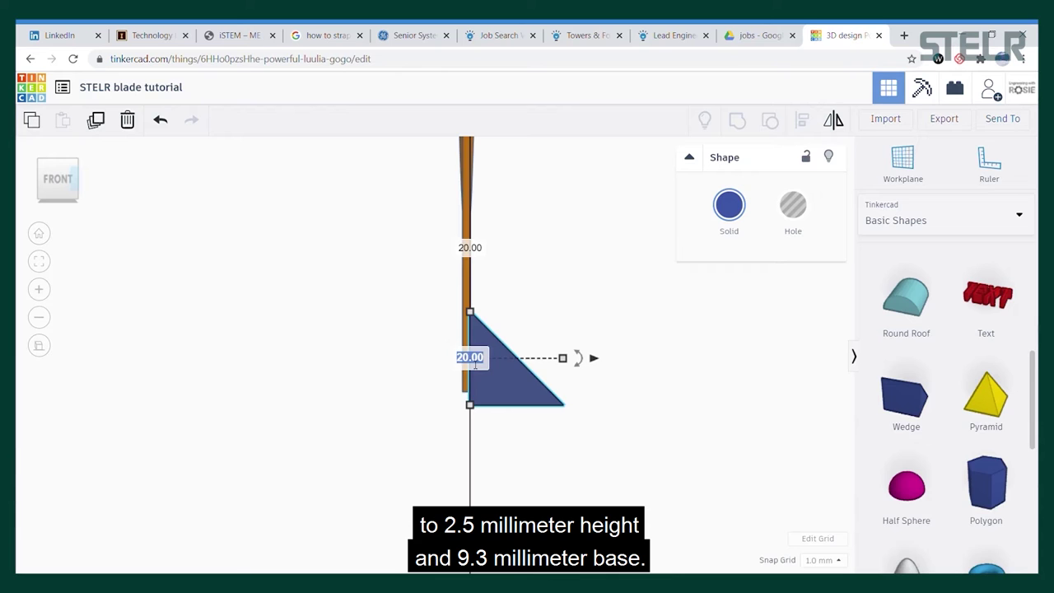
{"action": "type", "text": "2.5"}
{"action": "key", "text": "Return"}
{"action": "left_click", "coordinate": [563, 400]}
{"action": "left_click", "coordinate": [517, 463]}
{"action": "type", "text": "9"}
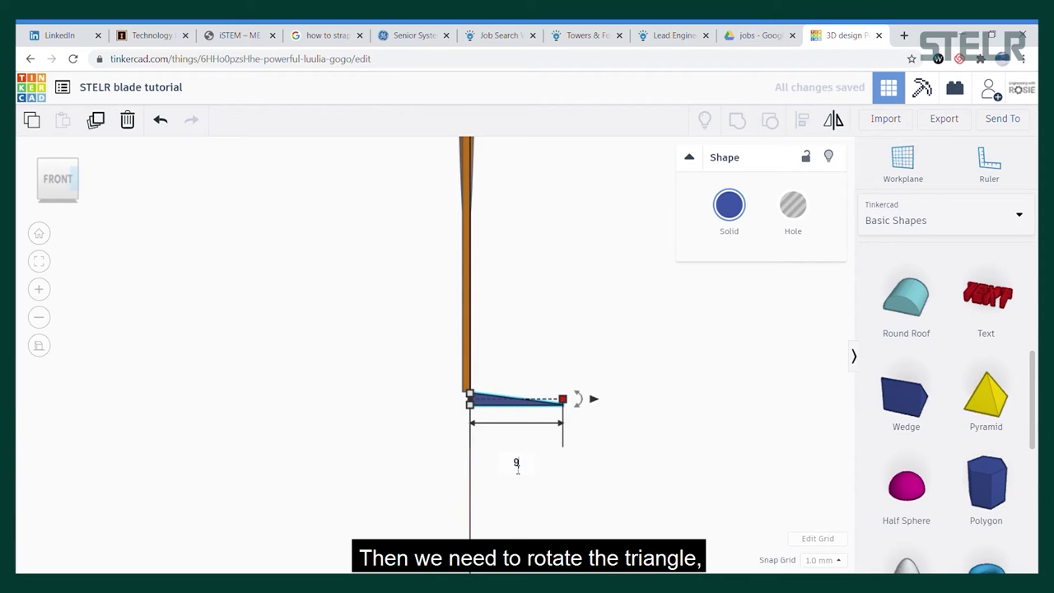
{"action": "type", "text": ".3"}
{"action": "key", "text": "Return"}
Step: Rotate the wedge so that its thin tip points down along the blade
{"action": "left_click", "coordinate": [530, 467]}
{"action": "right_click_drag", "start_coordinate": [530, 466], "coordinate": [458, 365]}
{"action": "left_click", "coordinate": [452, 347]}
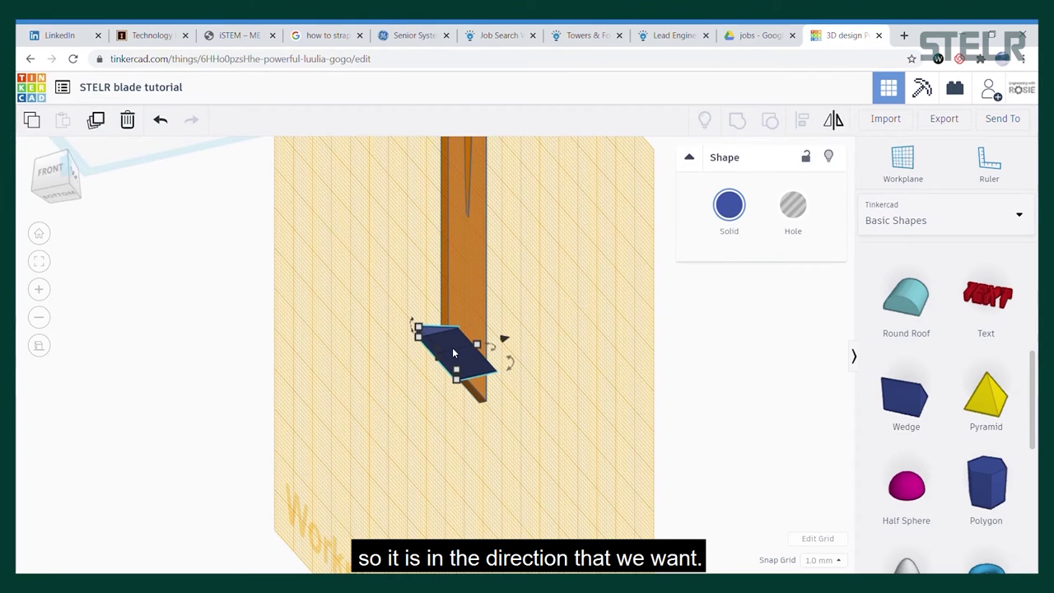
{"action": "left_click_drag", "start_coordinate": [492, 347], "coordinate": [493, 350]}
{"action": "key", "text": "Return"}
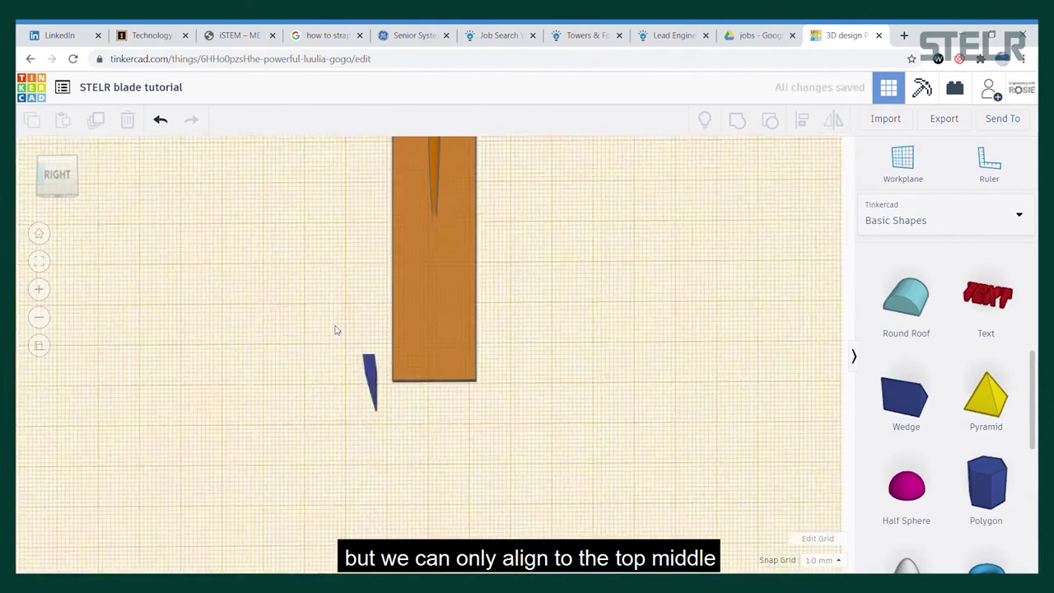
Step: Move the wedge up beside the blade's upper end, next to the base of the cylinder connector
{"action": "scroll", "coordinate": [336, 330], "scroll_direction": "down", "scroll_amount": 3}
{"action": "left_click_drag", "start_coordinate": [419, 366], "coordinate": [458, 178]}
{"action": "scroll", "coordinate": [487, 217], "scroll_direction": "up", "scroll_amount": 3}
{"action": "scroll", "coordinate": [345, 219], "scroll_direction": "down", "scroll_amount": 3}
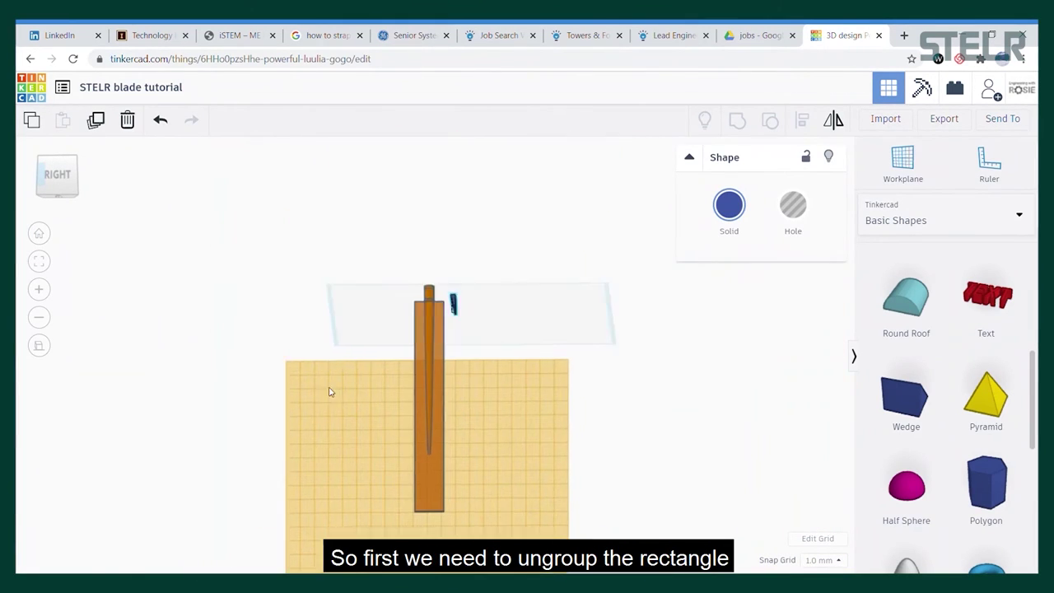
{"action": "scroll", "coordinate": [360, 419], "scroll_direction": "up", "scroll_amount": 5}
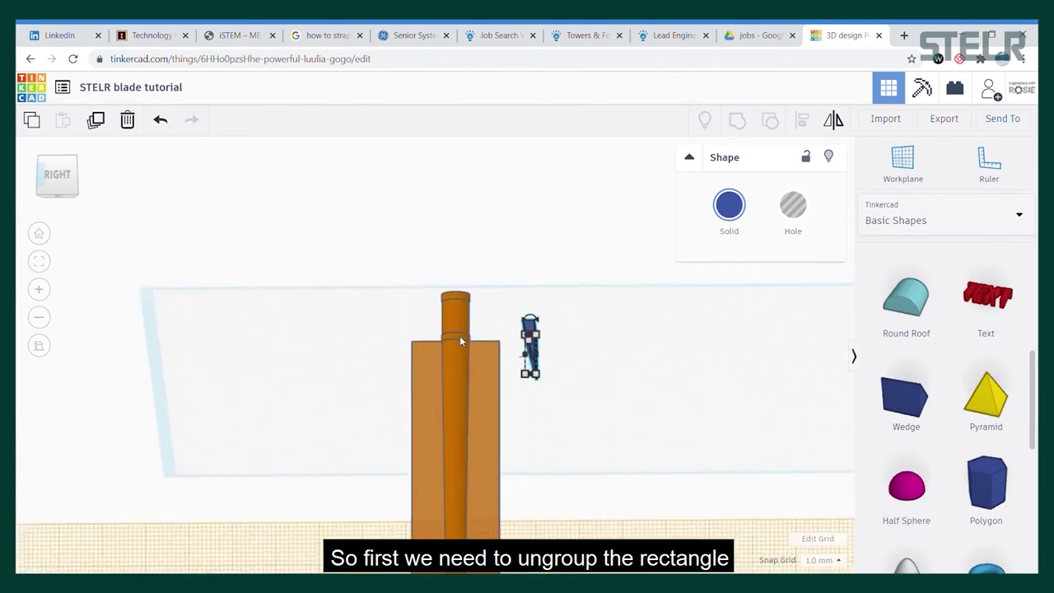
{"action": "left_click", "coordinate": [650, 518]}
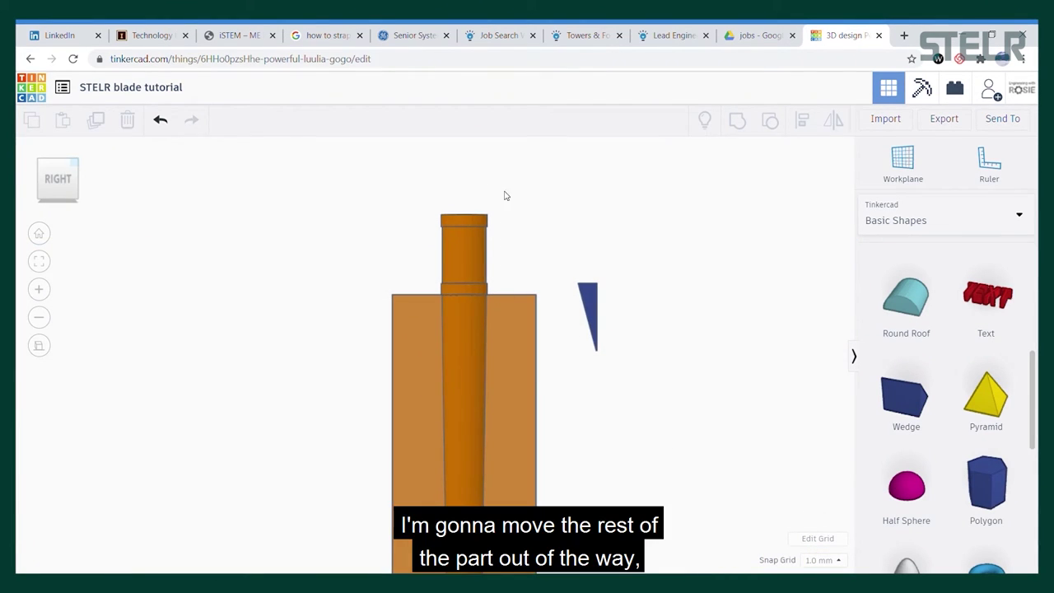
{"action": "left_click_drag", "start_coordinate": [506, 195], "coordinate": [670, 388]}
{"action": "key", "text": "Escape"}
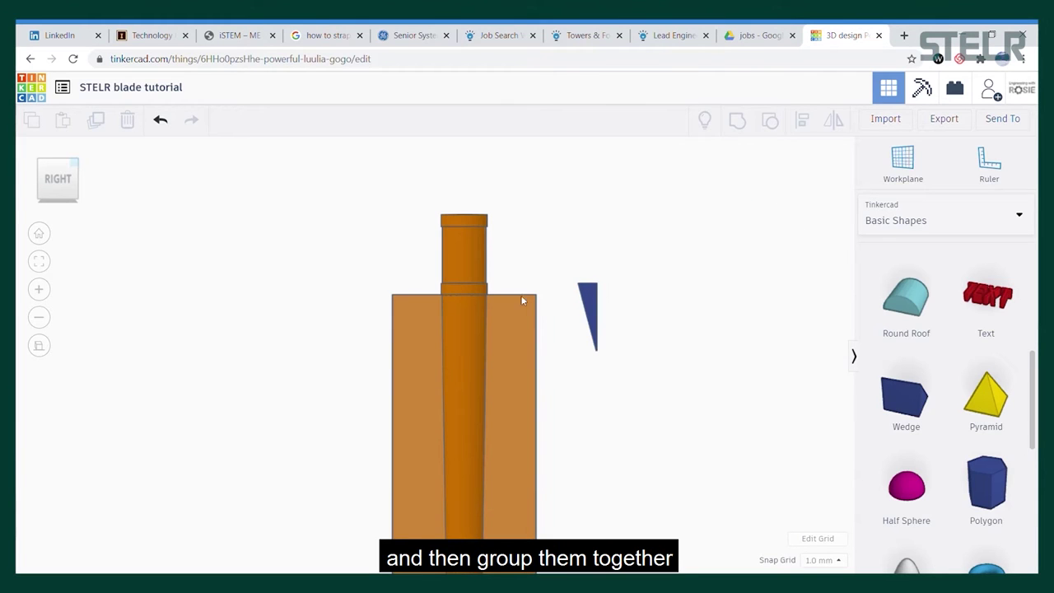
Step: Ungroup the blade assembly back into its cylinder connector, rectangle and paraboloid
{"action": "left_click_drag", "start_coordinate": [364, 207], "coordinate": [461, 313]}
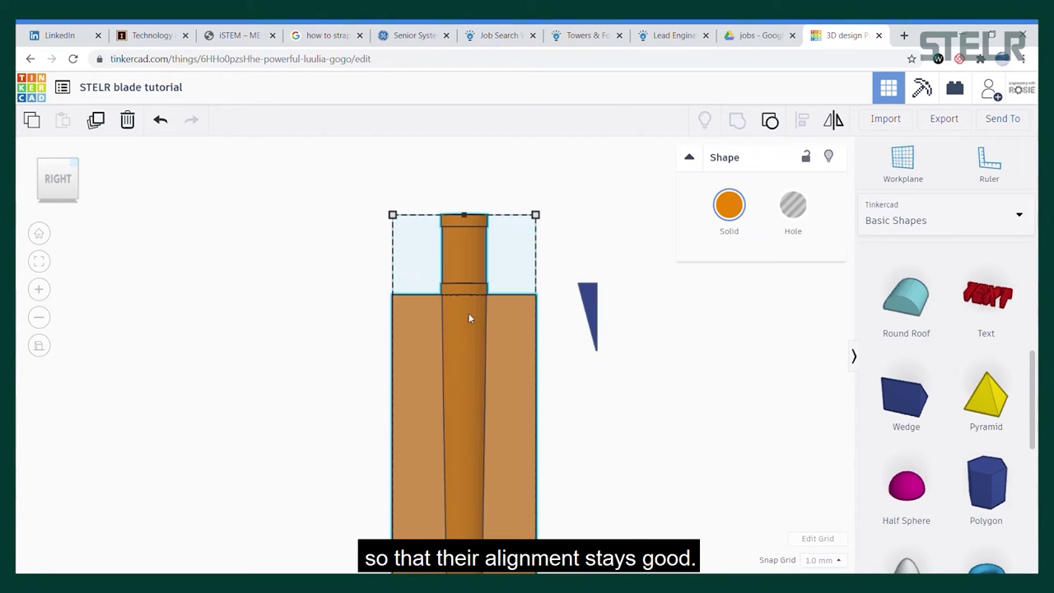
{"action": "left_click", "coordinate": [675, 406]}
{"action": "left_click", "coordinate": [500, 317]}
{"action": "left_click", "coordinate": [772, 125]}
{"action": "left_click", "coordinate": [626, 239]}
Step: Align the wedge and the rectangle by their upper edges and by their right sides
{"action": "left_click_drag", "start_coordinate": [576, 351], "coordinate": [601, 359]}
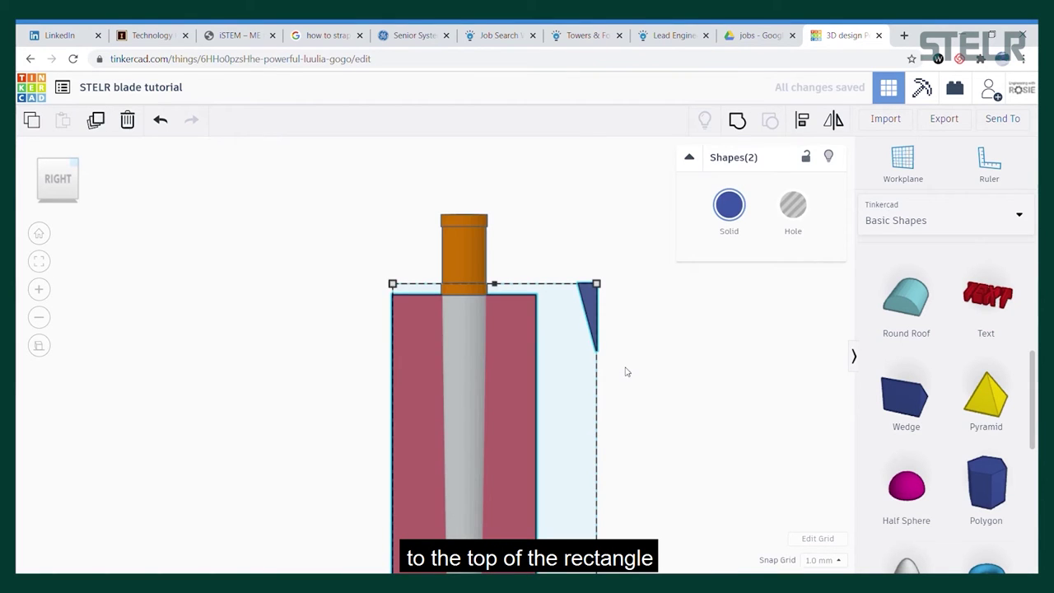
{"action": "left_click", "coordinate": [803, 120]}
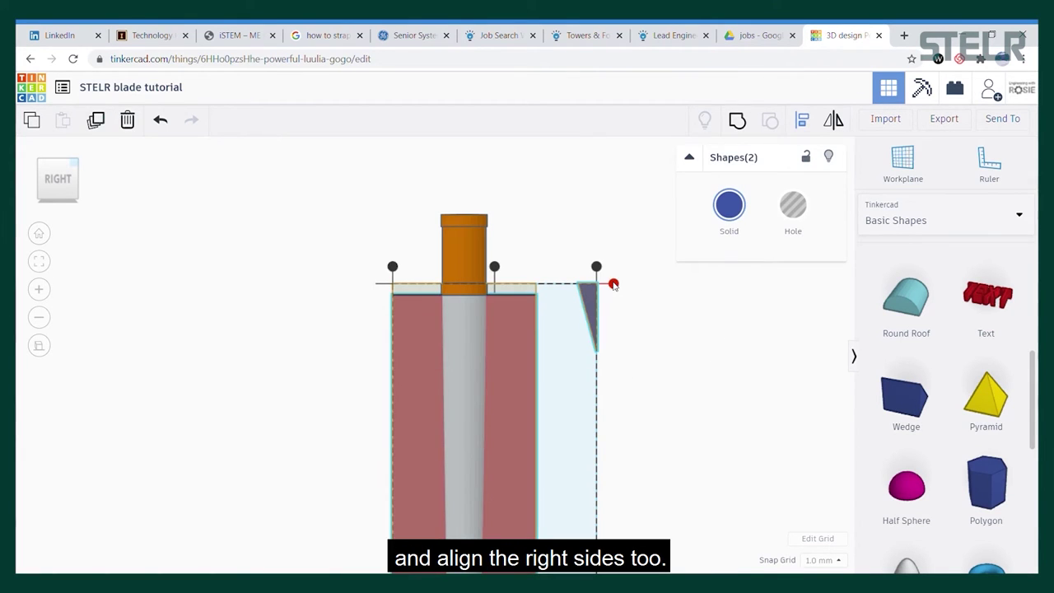
{"action": "left_click", "coordinate": [613, 284]}
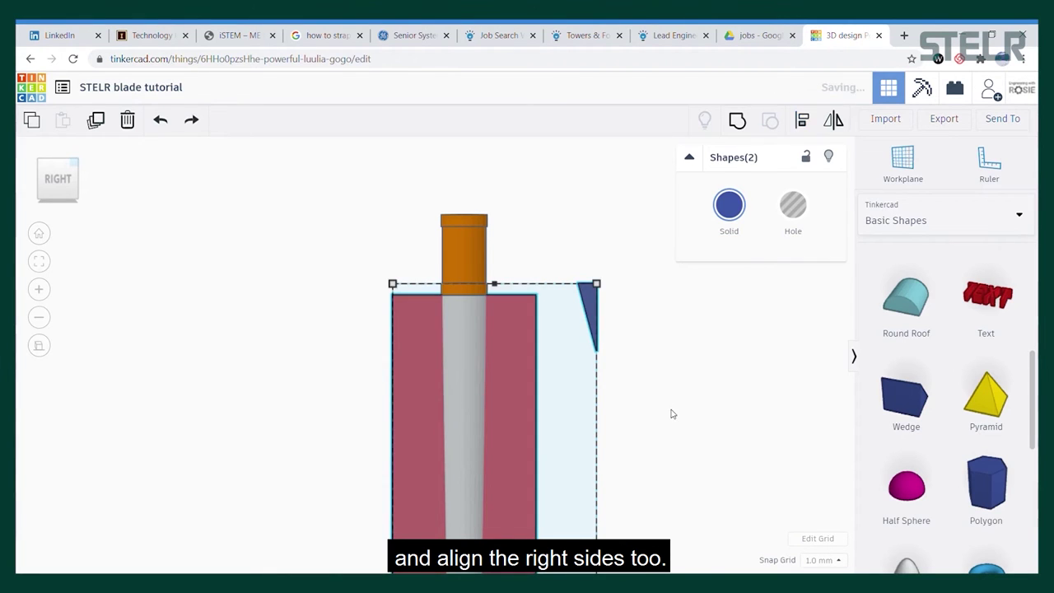
{"action": "left_click", "coordinate": [609, 296]}
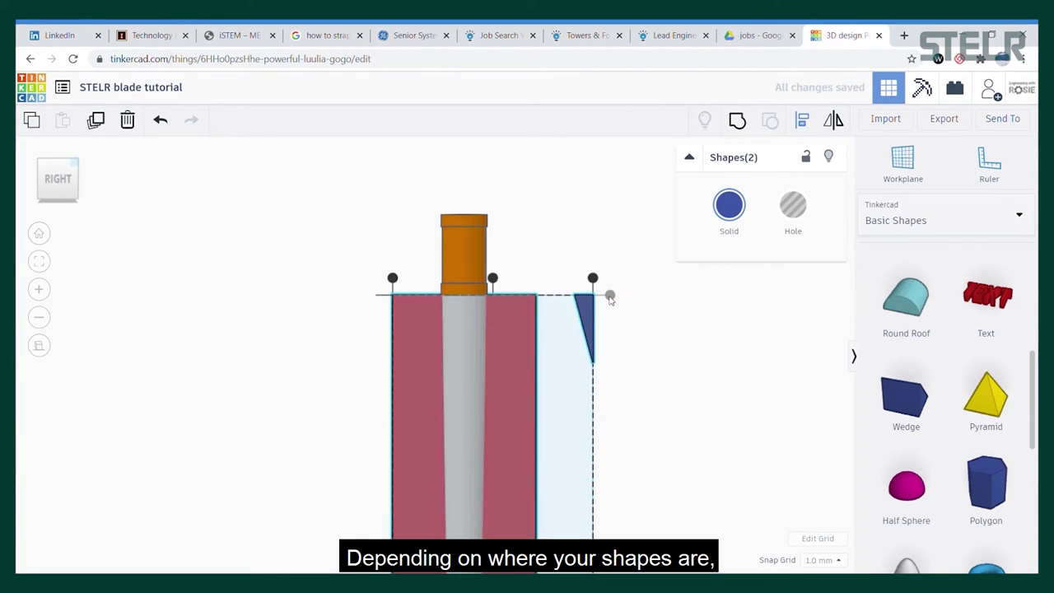
{"action": "left_click", "coordinate": [593, 279]}
{"action": "left_click", "coordinate": [664, 382]}
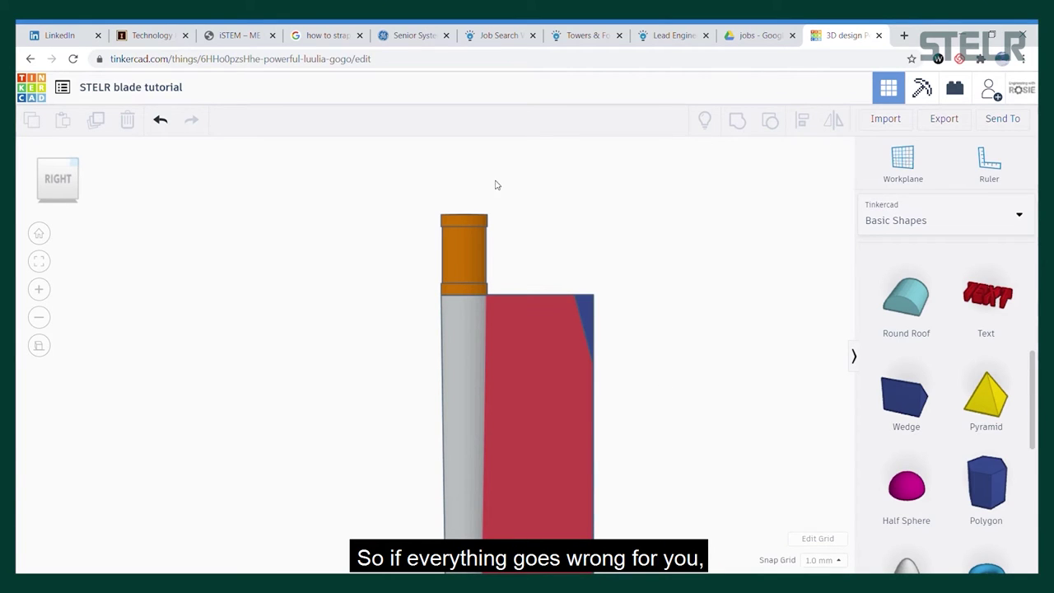
Step: Group the paraboloid spine with the cylinder connector and move the group off to the left of the rectangle
{"action": "left_click_drag", "start_coordinate": [482, 348], "coordinate": [511, 362]}
{"action": "left_click", "coordinate": [519, 276]}
{"action": "left_click", "coordinate": [456, 321]}
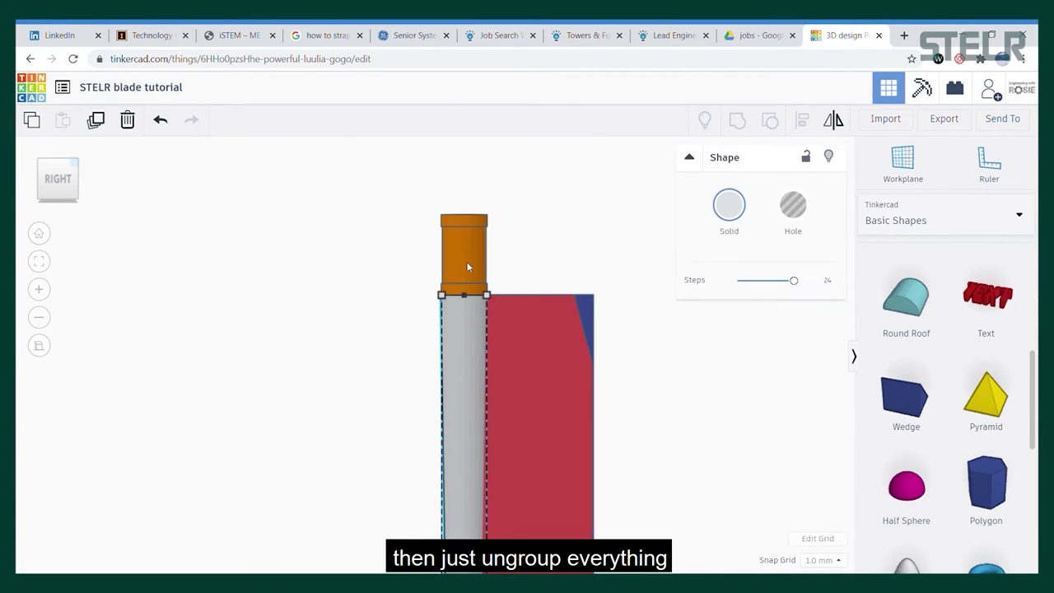
{"action": "left_click", "coordinate": [467, 265], "text": "shift"}
{"action": "left_click", "coordinate": [741, 116]}
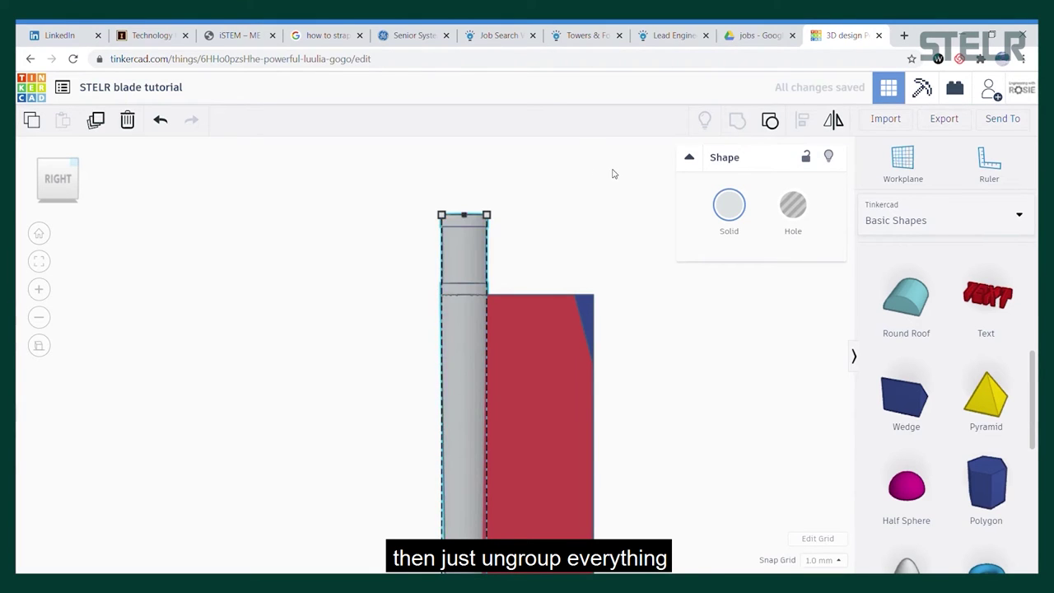
{"action": "left_click_drag", "start_coordinate": [466, 244], "coordinate": [452, 239]}
{"action": "left_click", "coordinate": [451, 243]}
Step: Duplicate the wedge, mirror the copy horizontally and move it near the rectangle's opposite upper corner
{"action": "left_click", "coordinate": [586, 313]}
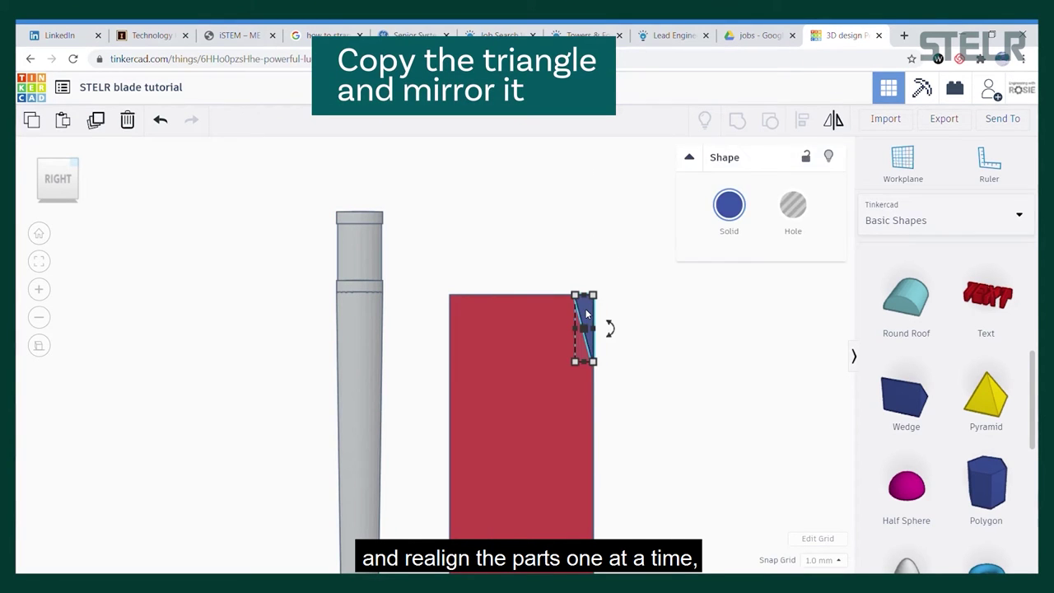
{"action": "key", "text": "ctrl+c"}
{"action": "key", "text": "ctrl+v"}
{"action": "left_click", "coordinate": [835, 123]}
{"action": "left_click", "coordinate": [611, 379]}
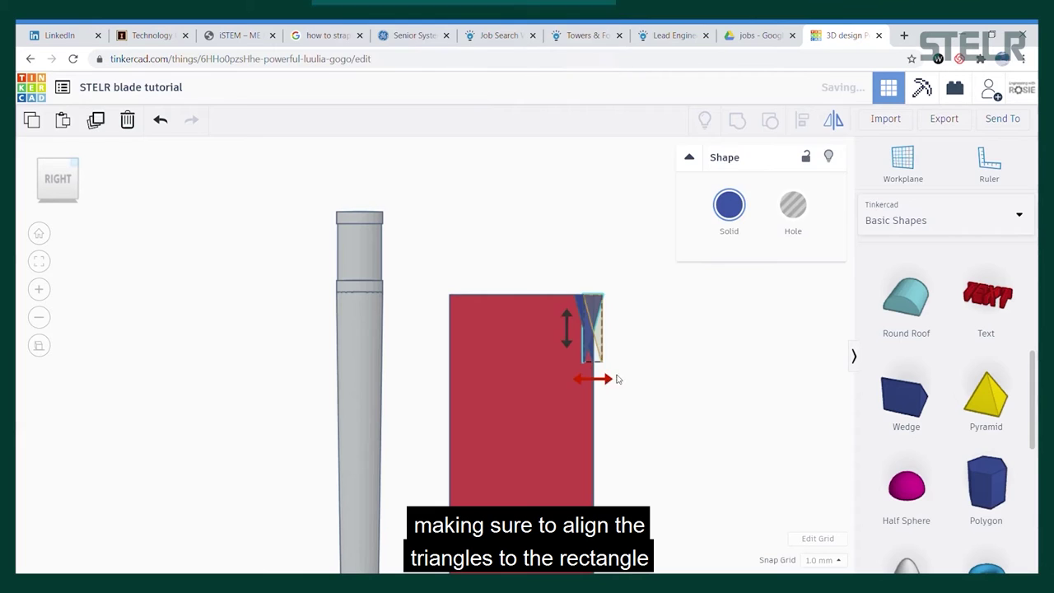
{"action": "left_click_drag", "start_coordinate": [588, 325], "coordinate": [472, 322]}
{"action": "key", "text": "ctrl+z"}
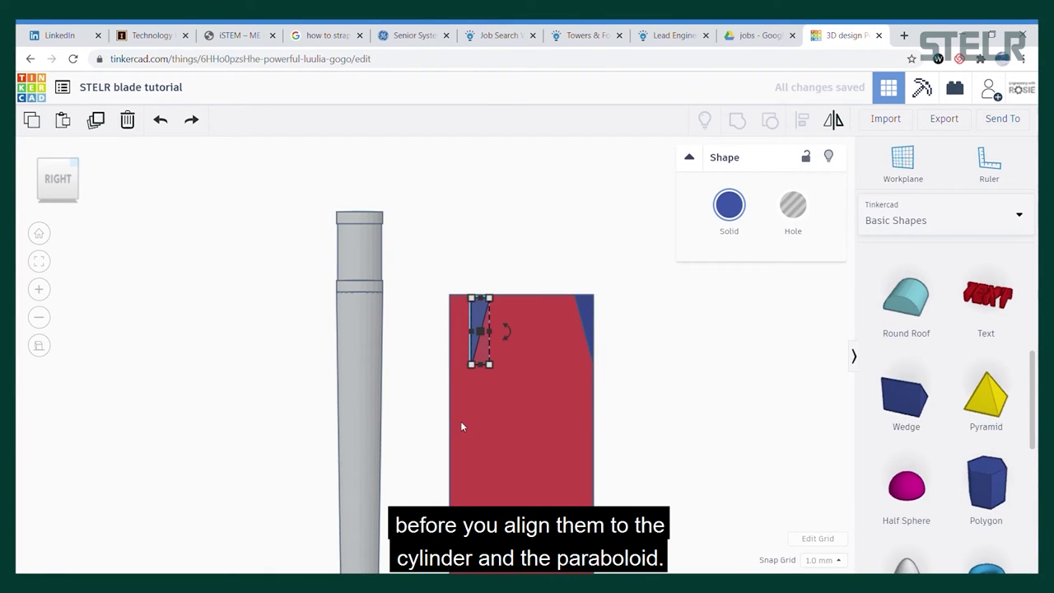
Step: Align the mirrored wedge with the rectangle's left edge
{"action": "left_click", "coordinate": [461, 427], "text": "shift"}
{"action": "key", "text": "l"}
{"action": "left_click", "coordinate": [450, 279]}
{"action": "left_click", "coordinate": [548, 198]}
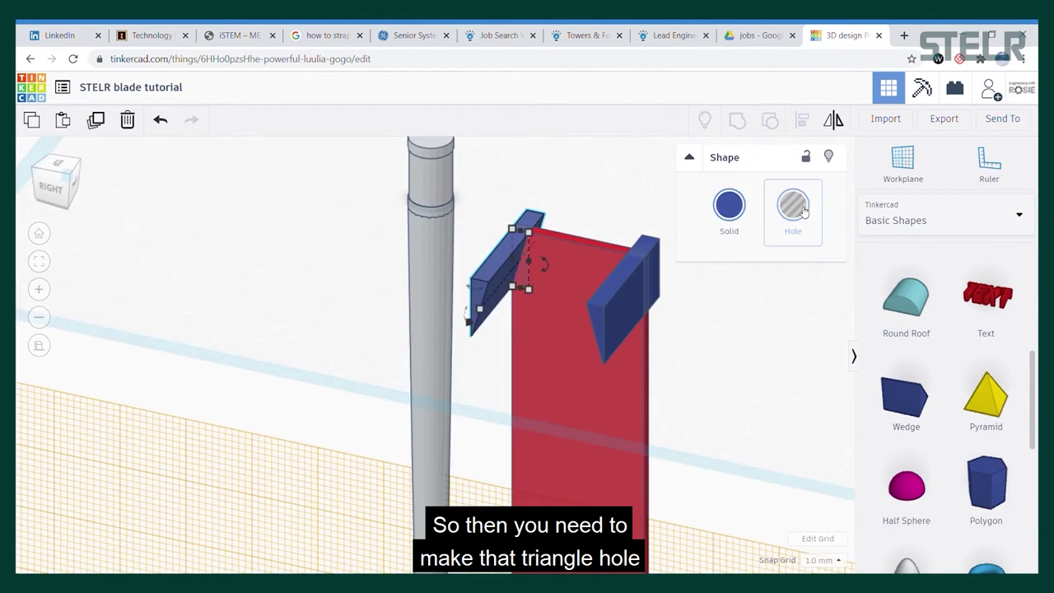
Step: Turn both wedges into holes and group them with the rectangle to cut off its two upper corners
{"action": "left_click", "coordinate": [793, 205]}
{"action": "left_click", "coordinate": [626, 296]}
{"action": "left_click", "coordinate": [793, 205]}
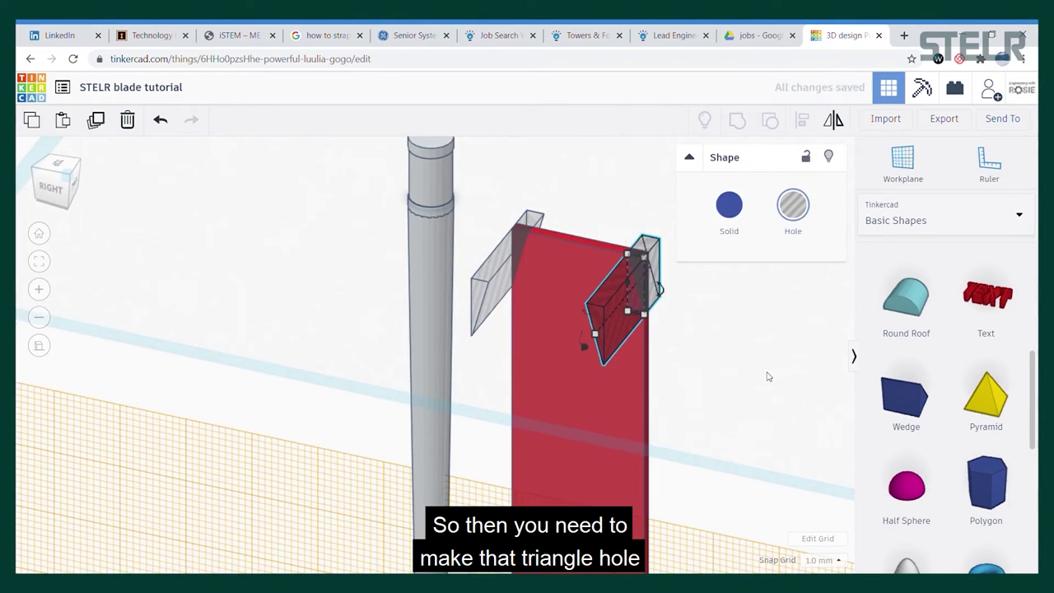
{"action": "left_click_drag", "start_coordinate": [472, 173], "coordinate": [697, 329]}
{"action": "left_click", "coordinate": [738, 121]}
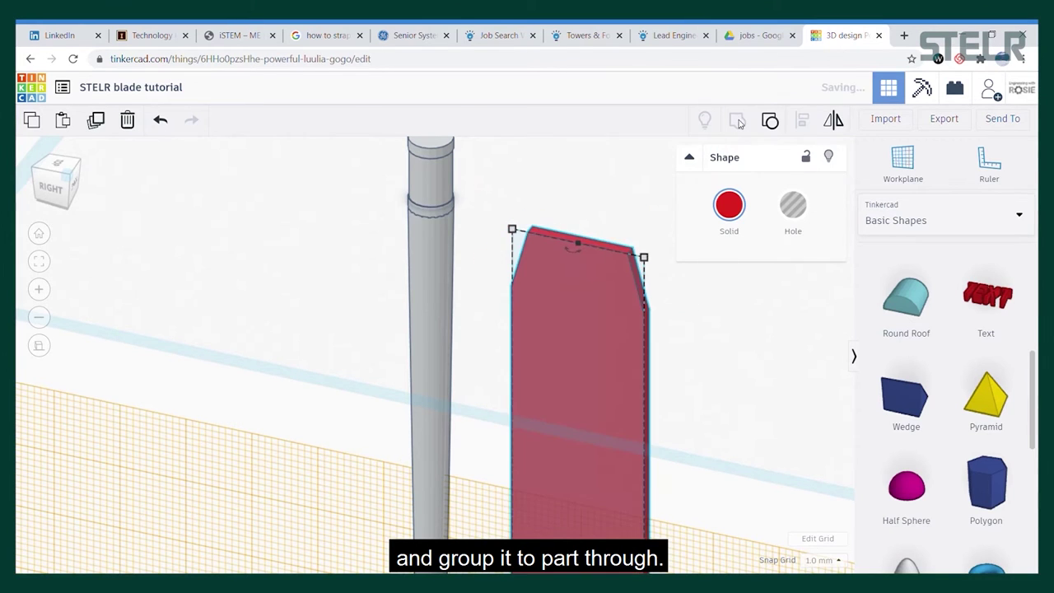
{"action": "right_click_drag", "start_coordinate": [696, 327], "coordinate": [725, 303]}
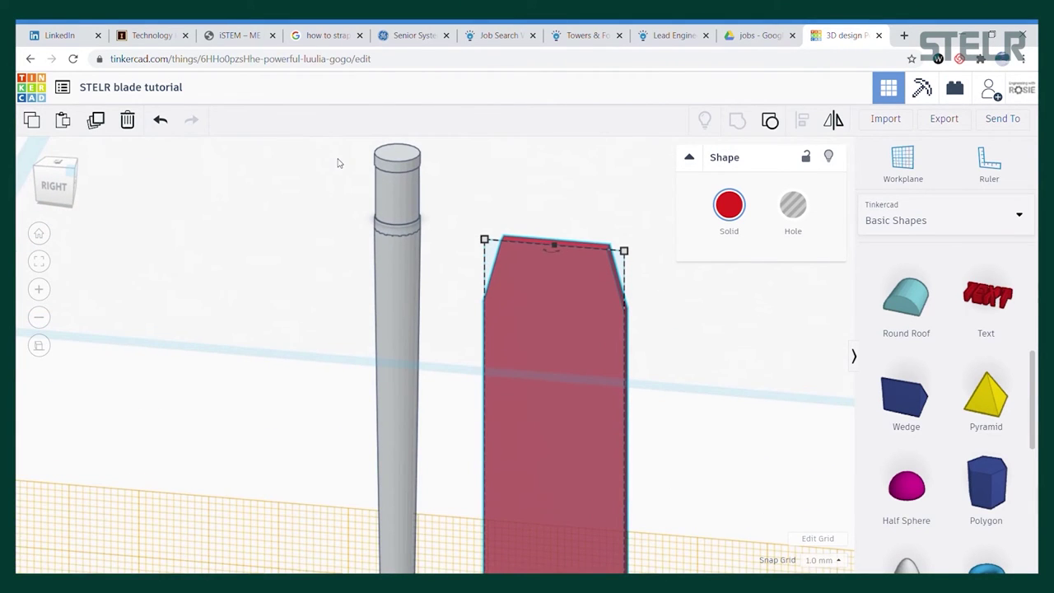
Step: Centre the spine and connector on the trimmed rectangle and group them into one blade
{"action": "left_click_drag", "start_coordinate": [338, 145], "coordinate": [633, 346]}
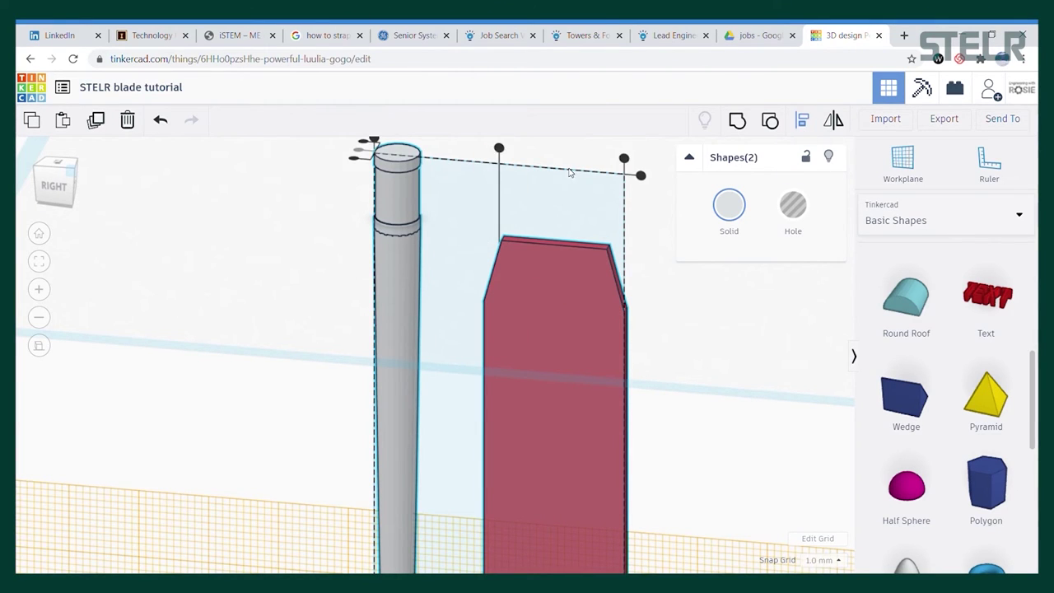
{"action": "key", "text": "l"}
{"action": "left_click", "coordinate": [497, 148]}
{"action": "left_click", "coordinate": [629, 282]}
{"action": "left_click_drag", "start_coordinate": [369, 173], "coordinate": [583, 303]}
{"action": "left_click", "coordinate": [738, 121]}
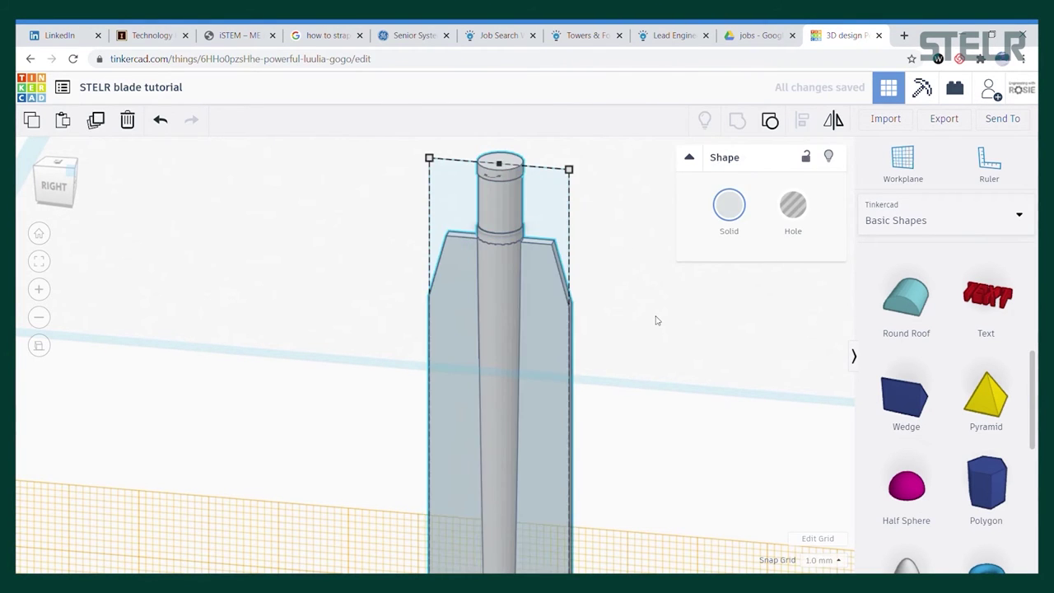
Step: Reset the workplane to the default grid
{"action": "left_click", "coordinate": [654, 319]}
{"action": "scroll", "coordinate": [579, 423], "scroll_direction": "down", "scroll_amount": 3}
{"action": "left_click", "coordinate": [903, 163]}
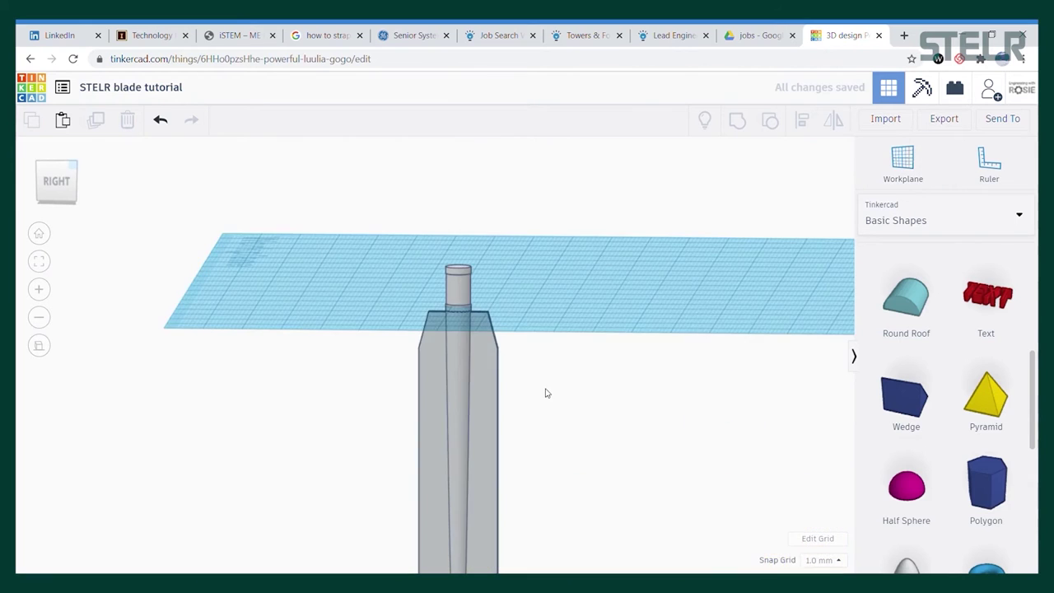
{"action": "left_click", "coordinate": [544, 382]}
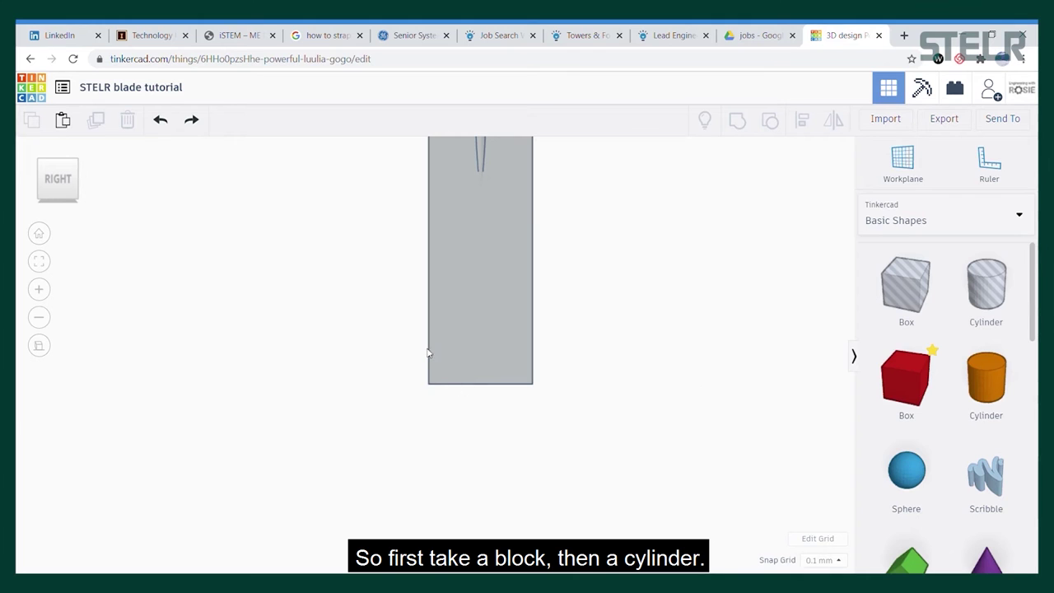
Step: Set the workplane on the blade's face and add a box and a cylinder beside the blade's lower end
{"action": "left_click", "coordinate": [468, 355]}
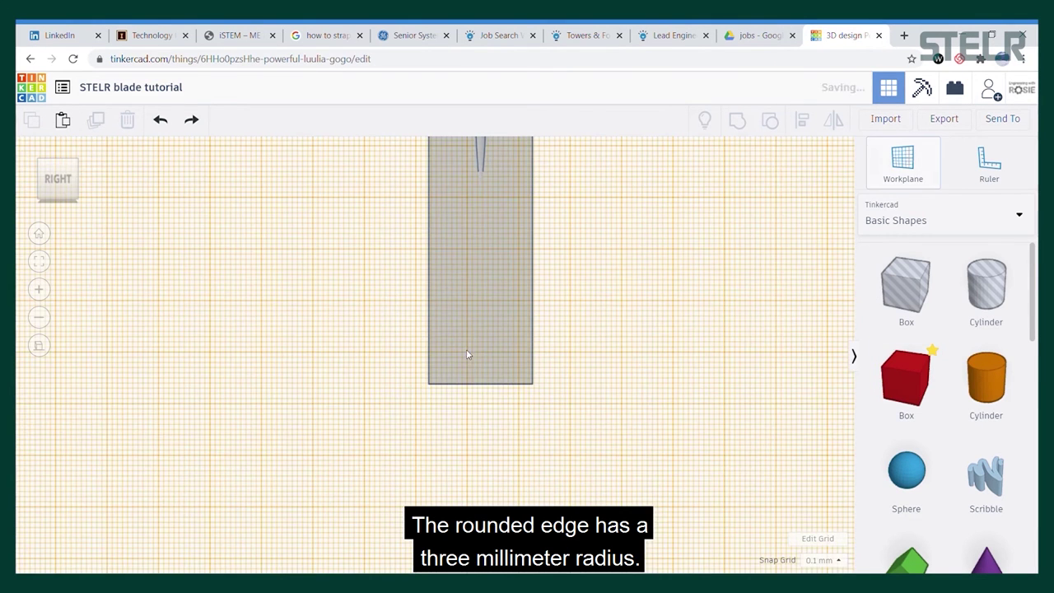
{"action": "left_click_drag", "start_coordinate": [906, 377], "coordinate": [239, 383]}
{"action": "left_click_drag", "start_coordinate": [986, 377], "coordinate": [371, 405]}
Step: Resize the cylinder to a 6 mm diameter in both directions
{"action": "left_click", "coordinate": [370, 288]}
{"action": "type", "text": "6"}
{"action": "key", "text": "Return"}
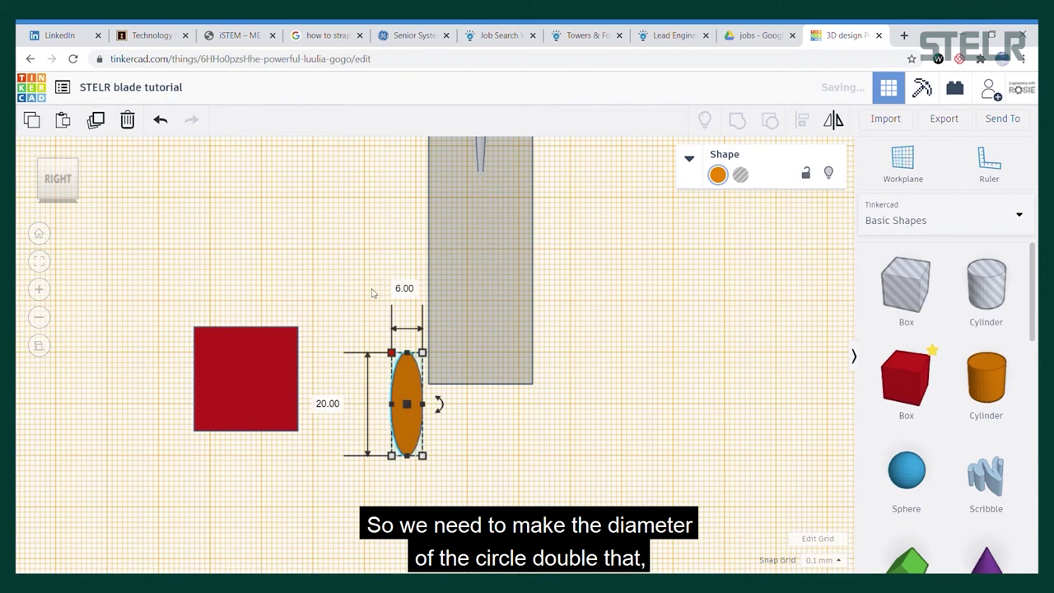
{"action": "left_click", "coordinate": [328, 404]}
{"action": "type", "text": "6"}
{"action": "key", "text": "Return"}
Step: Resize the box to a 6 by 6 mm square
{"action": "left_click", "coordinate": [265, 347]}
{"action": "left_click", "coordinate": [245, 262]}
{"action": "type", "text": "6"}
{"action": "key", "text": "Return"}
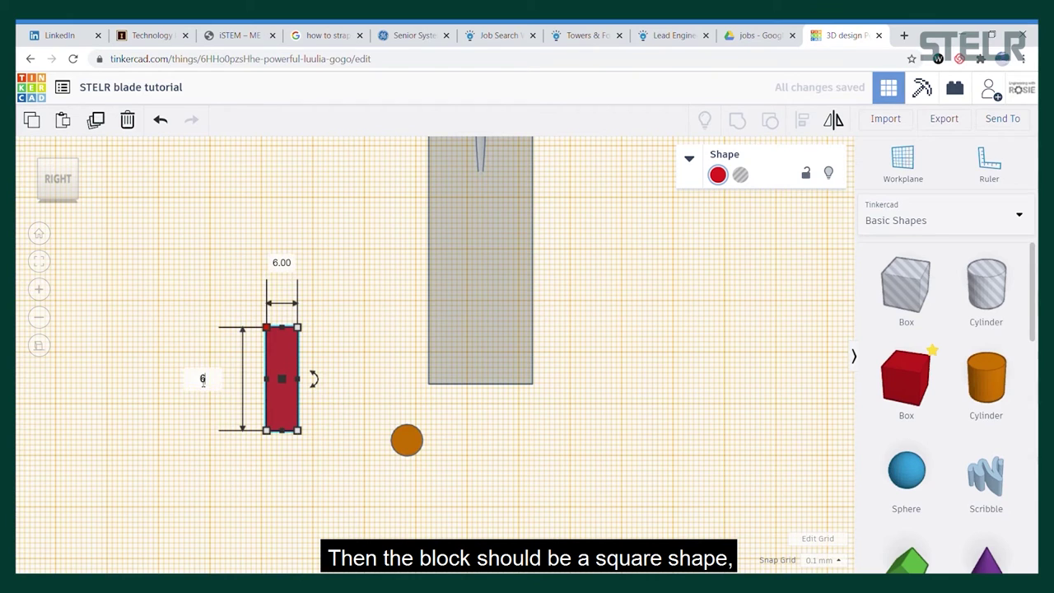
{"action": "left_click", "coordinate": [202, 378]}
{"action": "type", "text": "6"}
{"action": "key", "text": "Return"}
Step: Align the centres of the small box and the cylinder in both directions
{"action": "left_click", "coordinate": [406, 442], "text": "shift"}
{"action": "left_click", "coordinate": [803, 121]}
{"action": "left_click", "coordinate": [344, 382]}
{"action": "left_click", "coordinate": [376, 428]}
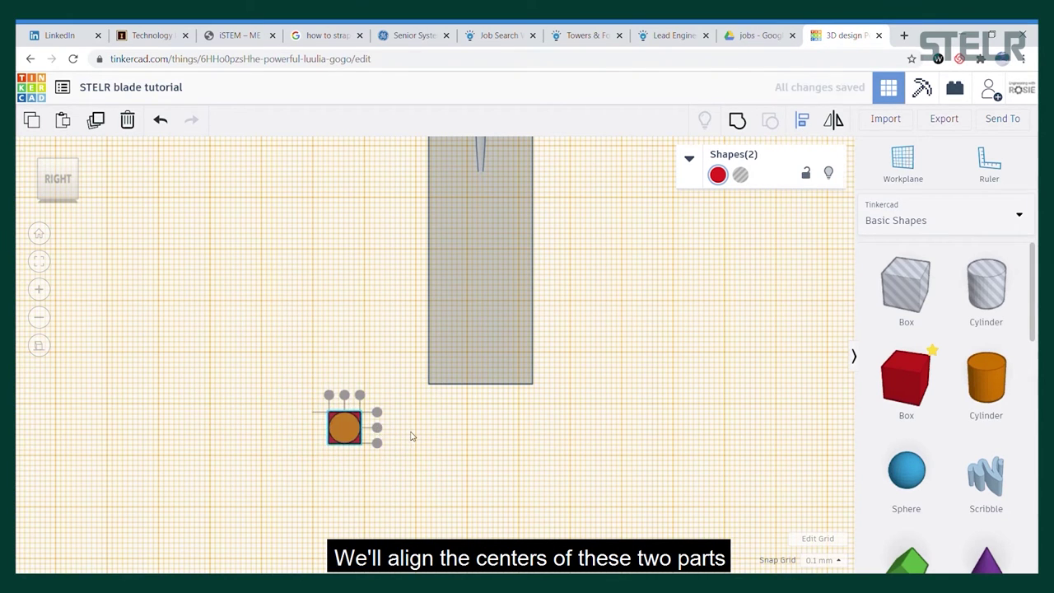
{"action": "left_click", "coordinate": [412, 437]}
Step: Turn the cylinder into a hole and group it with the small box to cut a round opening
{"action": "left_click", "coordinate": [345, 428]}
{"action": "left_click", "coordinate": [742, 176]}
{"action": "left_click_drag", "start_coordinate": [286, 403], "coordinate": [392, 475]}
{"action": "key", "text": "ctrl+g"}
{"action": "left_click", "coordinate": [832, 373]}
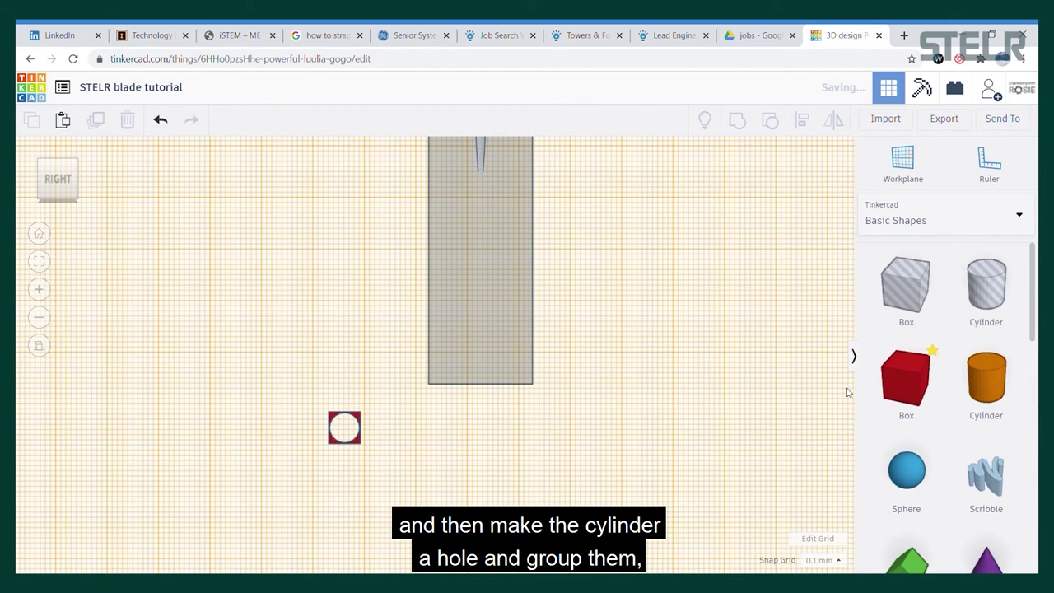
Step: Add a larger box above the pierced square and rotate it 45 degrees
{"action": "scroll", "coordinate": [329, 433], "scroll_direction": "up", "scroll_amount": 2}
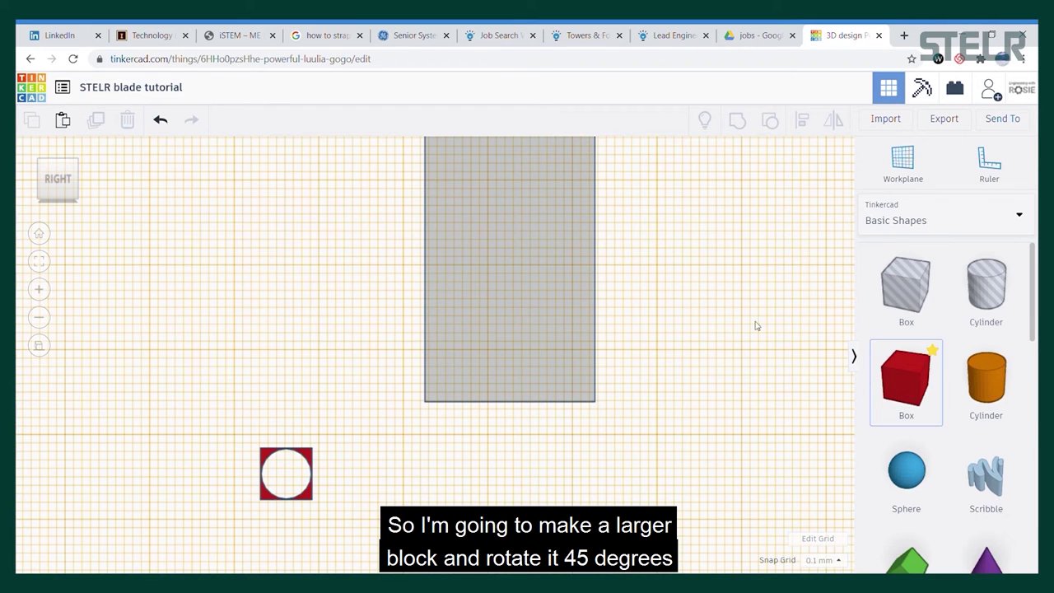
{"action": "left_click_drag", "start_coordinate": [756, 326], "coordinate": [246, 277]}
{"action": "left_click", "coordinate": [353, 280]}
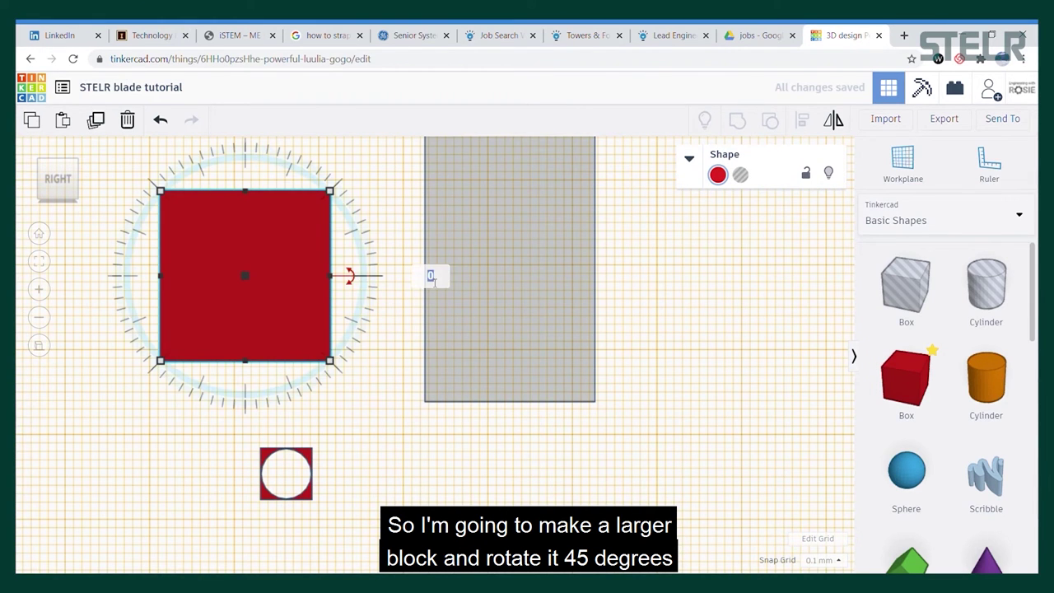
{"action": "left_click", "coordinate": [429, 277]}
{"action": "type", "text": "45"}
{"action": "key", "text": "Return"}
Step: Move the rotated box over the pierced square so its edge crosses where the circle touches the square, leaving the lower-left corner uncovered
{"action": "mouse_move", "coordinate": [281, 255]}
{"action": "left_mouse_down"}
{"action": "mouse_move", "coordinate": [382, 396]}
{"action": "mouse_move", "coordinate": [372, 409]}
{"action": "left_mouse_up"}
{"action": "scroll", "coordinate": [277, 487], "scroll_direction": "up", "scroll_amount": 2}
{"action": "middle_click_drag", "start_coordinate": [515, 535], "coordinate": [691, 371]}
{"action": "scroll", "coordinate": [349, 387], "scroll_direction": "up", "scroll_amount": 3}
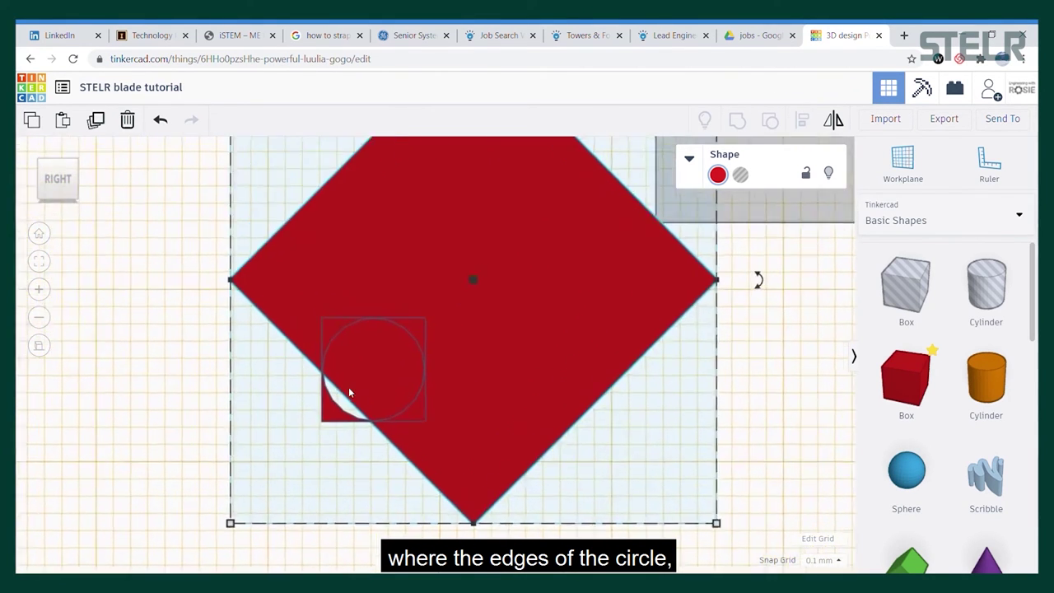
{"action": "left_click", "coordinate": [821, 560]}
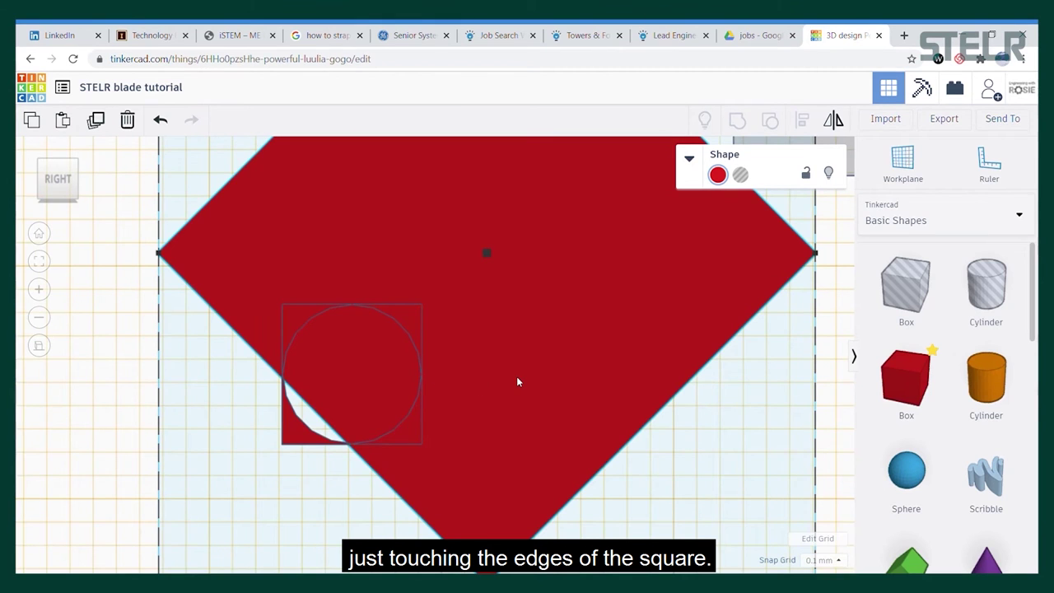
{"action": "scroll", "coordinate": [301, 451], "scroll_direction": "up", "scroll_amount": 1}
{"action": "scroll", "coordinate": [346, 443], "scroll_direction": "down", "scroll_amount": 1}
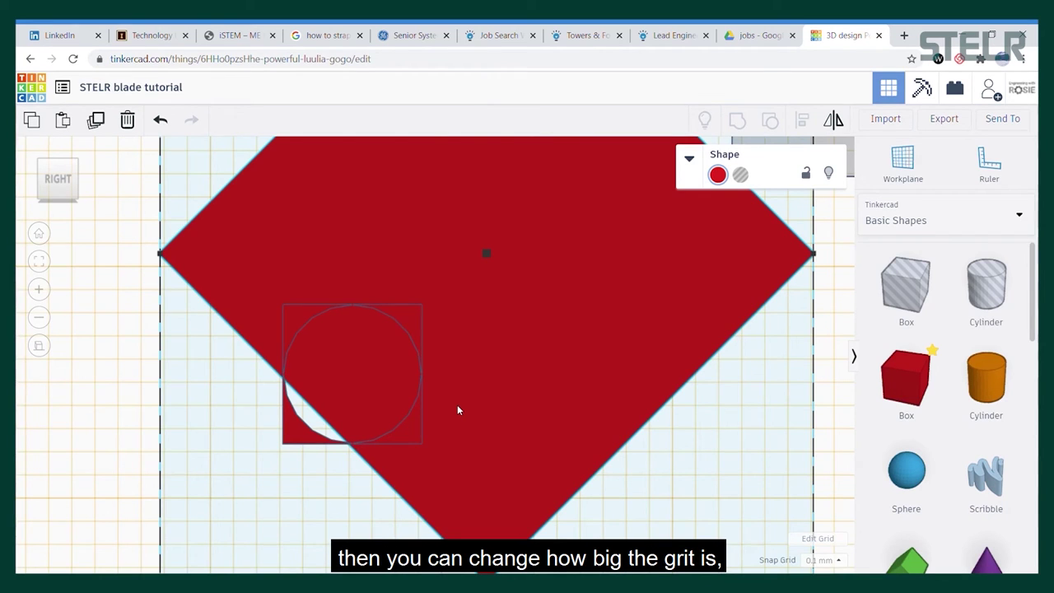
{"action": "left_click_drag", "start_coordinate": [457, 406], "coordinate": [458, 401]}
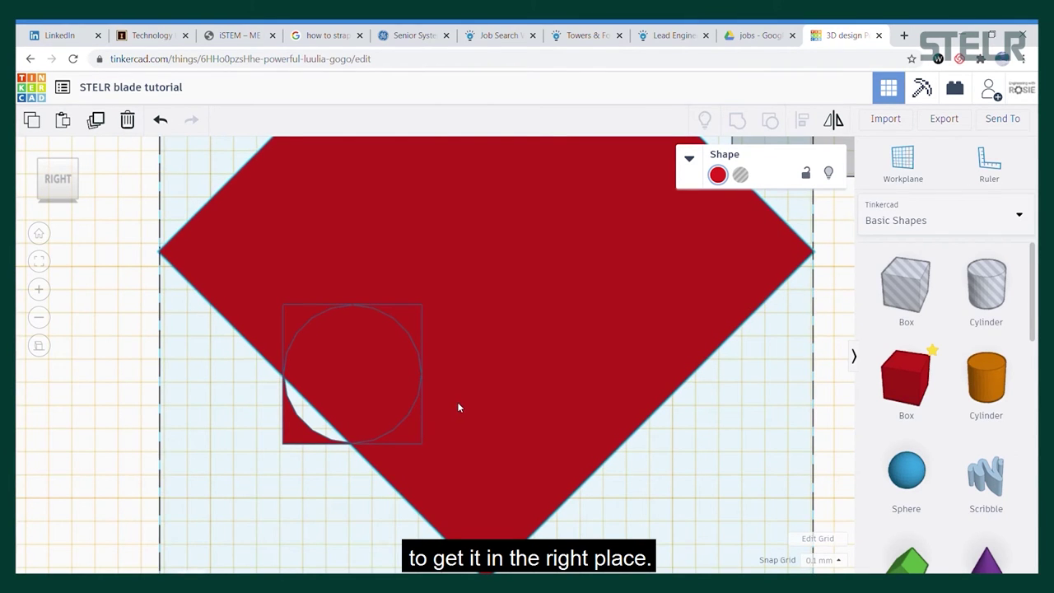
Step: Turn the rotated box into a hole and group it with the pierced square, leaving only the lower-left corner piece
{"action": "left_click", "coordinate": [741, 174]}
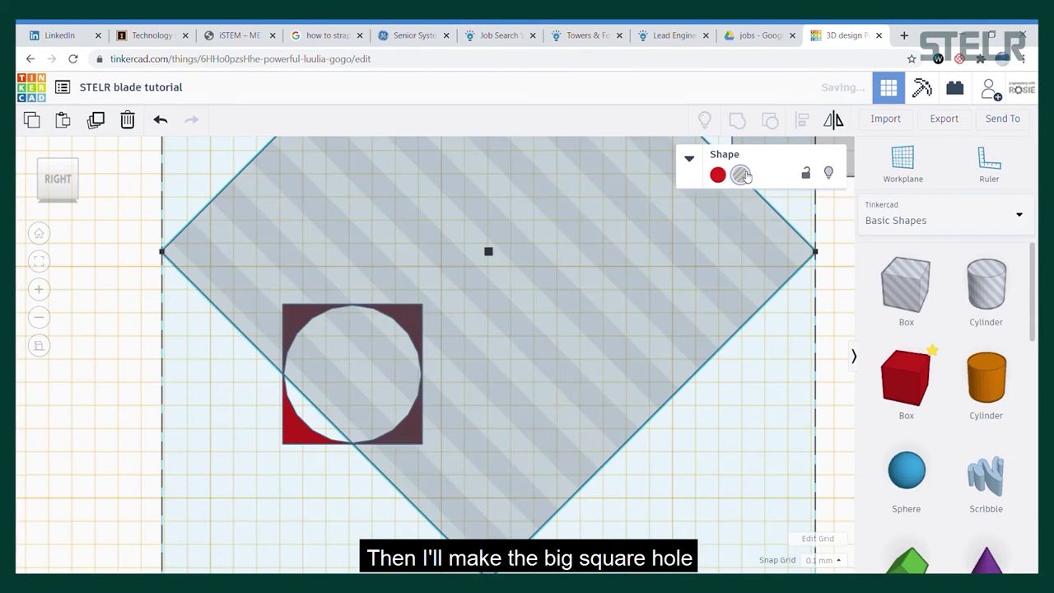
{"action": "left_click", "coordinate": [295, 424], "text": "shift"}
{"action": "key", "text": "ctrl+g"}
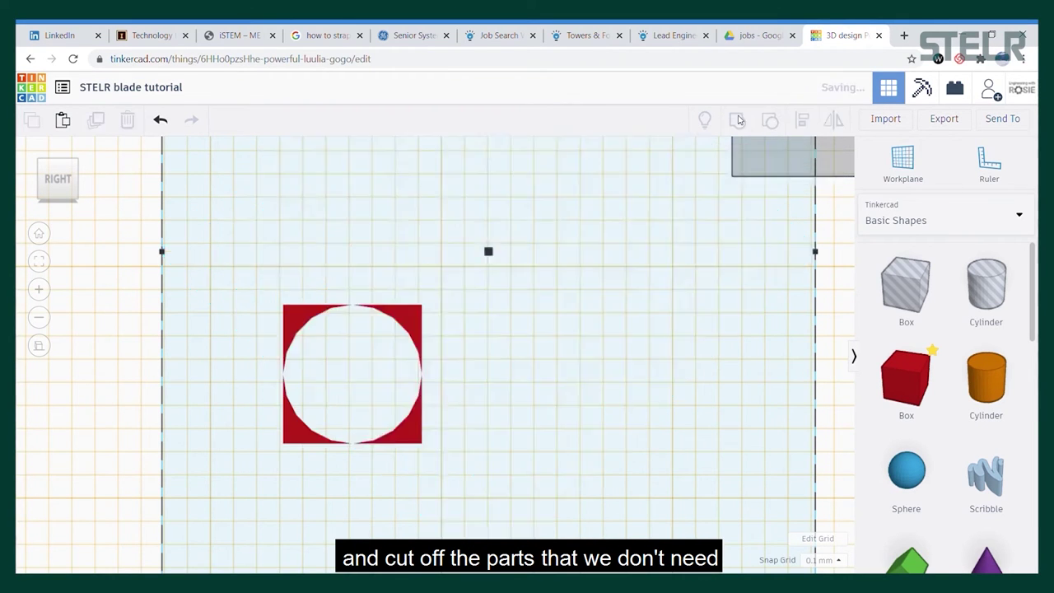
{"action": "left_click", "coordinate": [400, 412]}
{"action": "right_click_drag", "start_coordinate": [400, 412], "coordinate": [392, 379]}
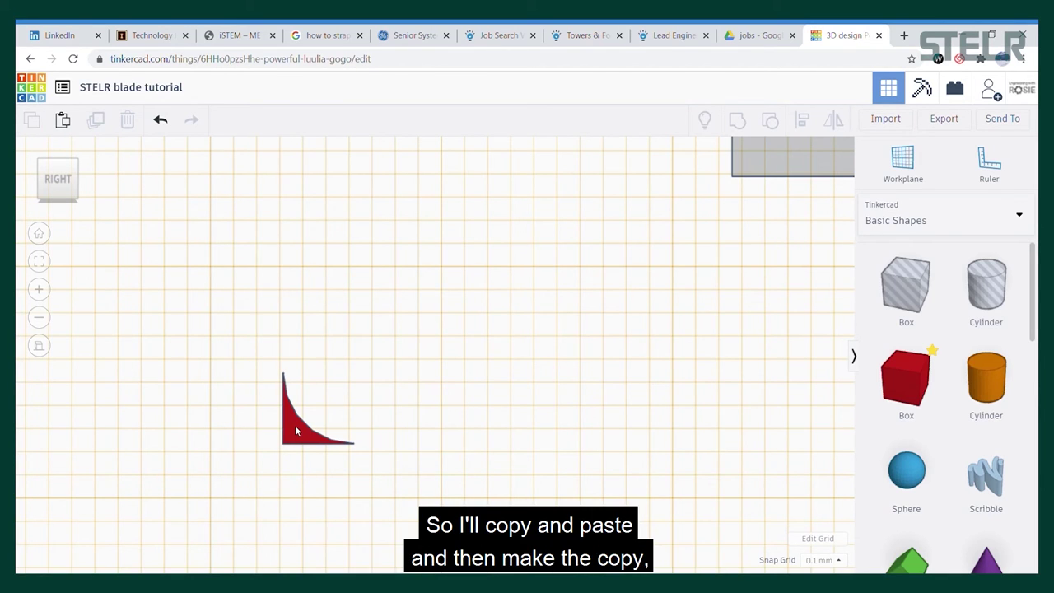
Step: Duplicate the curved corner piece, mirror the copy horizontally and move it to the right of the original
{"action": "left_click", "coordinate": [295, 425]}
{"action": "key", "text": "ctrl+c"}
{"action": "key", "text": "ctrl+v"}
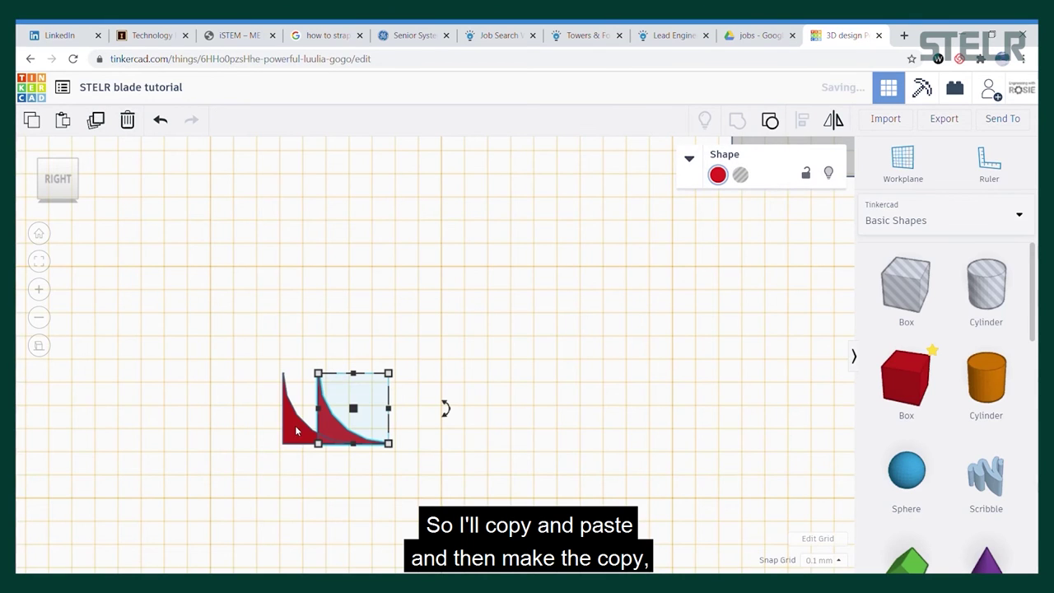
{"action": "left_click", "coordinate": [838, 121]}
{"action": "left_click", "coordinate": [352, 461]}
{"action": "left_click_drag", "start_coordinate": [379, 424], "coordinate": [485, 428]}
{"action": "left_click", "coordinate": [509, 344]}
Step: Turn both curved corner pieces into holes
{"action": "left_click_drag", "start_coordinate": [221, 324], "coordinate": [607, 493]}
{"action": "left_click", "coordinate": [769, 377]}
{"action": "scroll", "coordinate": [740, 294], "scroll_direction": "down", "scroll_amount": 5}
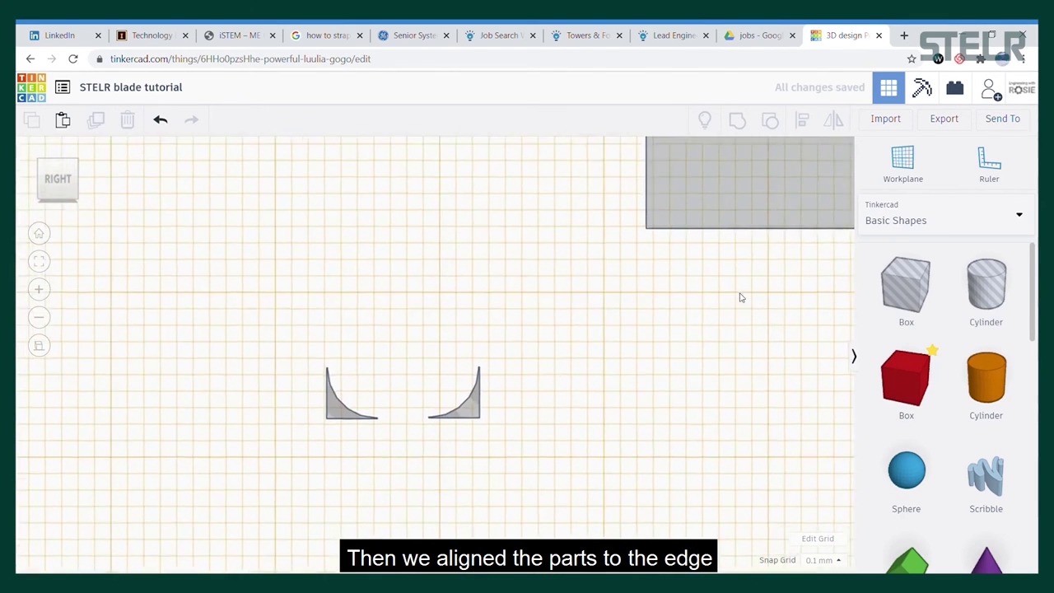
Step: Move one curved corner hole over the blade's lower-left corner and the mirrored one just beside its lower-right corner
{"action": "left_click_drag", "start_coordinate": [461, 397], "coordinate": [833, 271]}
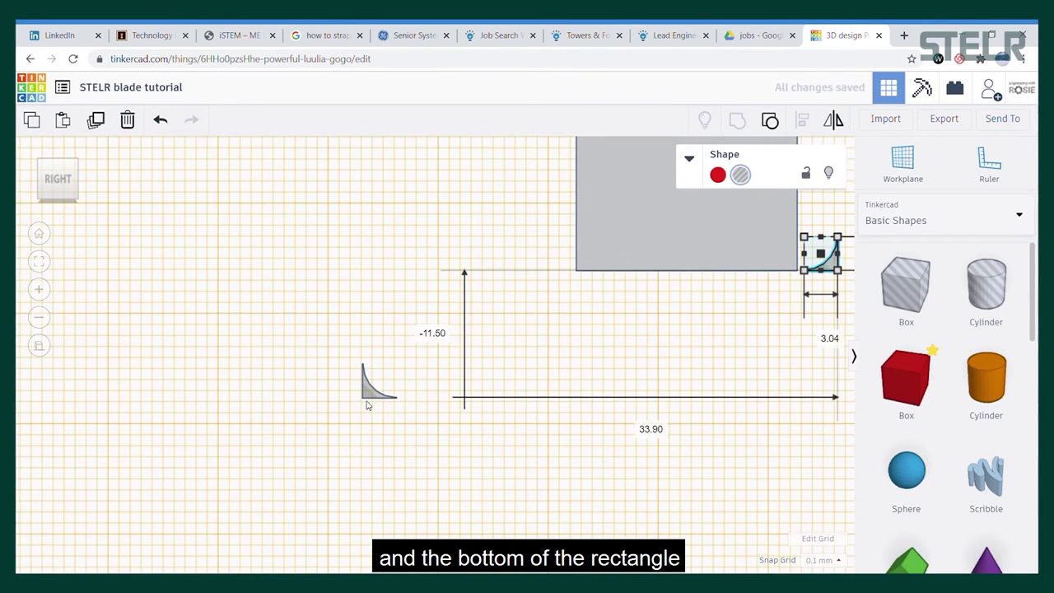
{"action": "left_click_drag", "start_coordinate": [372, 393], "coordinate": [594, 262]}
{"action": "left_click", "coordinate": [675, 245], "text": "shift"}
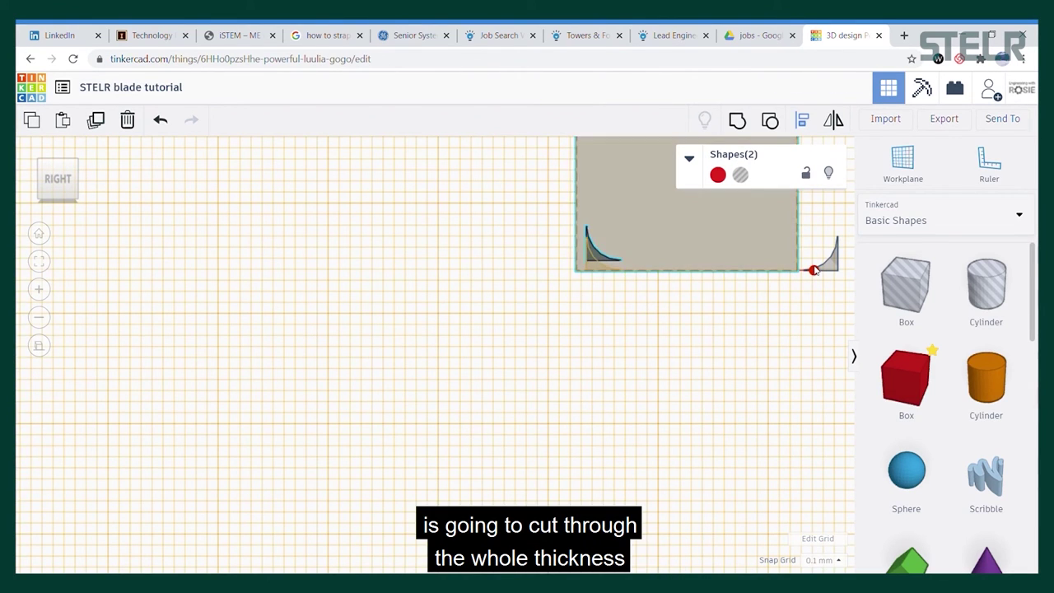
Step: Align the left curved corner hole with the blade's bottom and side edges and group the two to round that corner
{"action": "scroll", "coordinate": [700, 346], "scroll_direction": "down", "scroll_amount": 4}
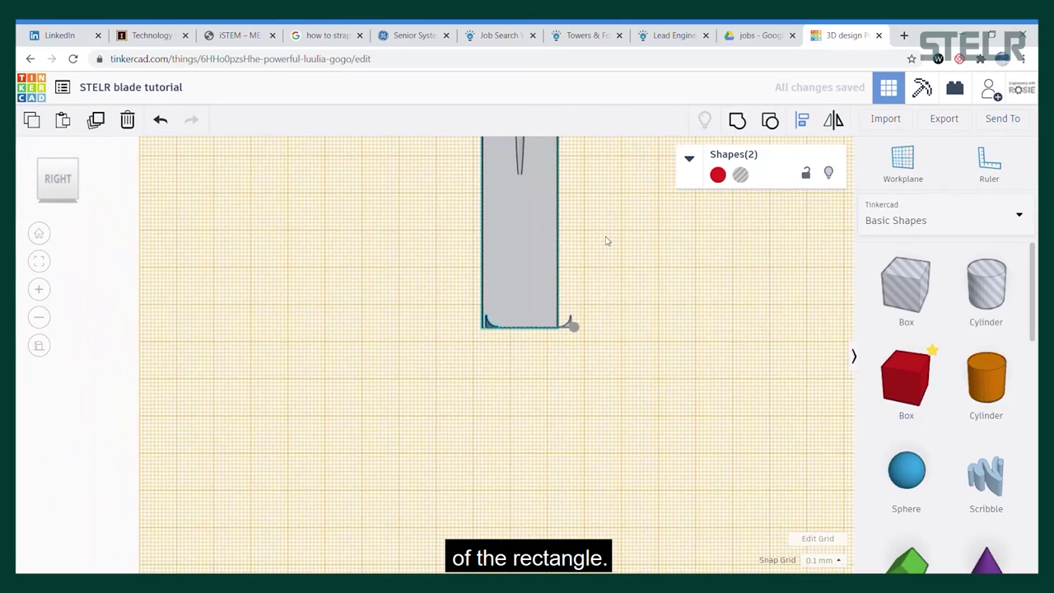
{"action": "middle_click_drag", "start_coordinate": [608, 240], "coordinate": [607, 480]}
{"action": "scroll", "coordinate": [608, 480], "scroll_direction": "down", "scroll_amount": 4}
{"action": "scroll", "coordinate": [583, 278], "scroll_direction": "down", "scroll_amount": 2}
{"action": "scroll", "coordinate": [577, 270], "scroll_direction": "up", "scroll_amount": 2}
{"action": "scroll", "coordinate": [546, 256], "scroll_direction": "down", "scroll_amount": 4}
{"action": "left_click", "coordinate": [452, 210]}
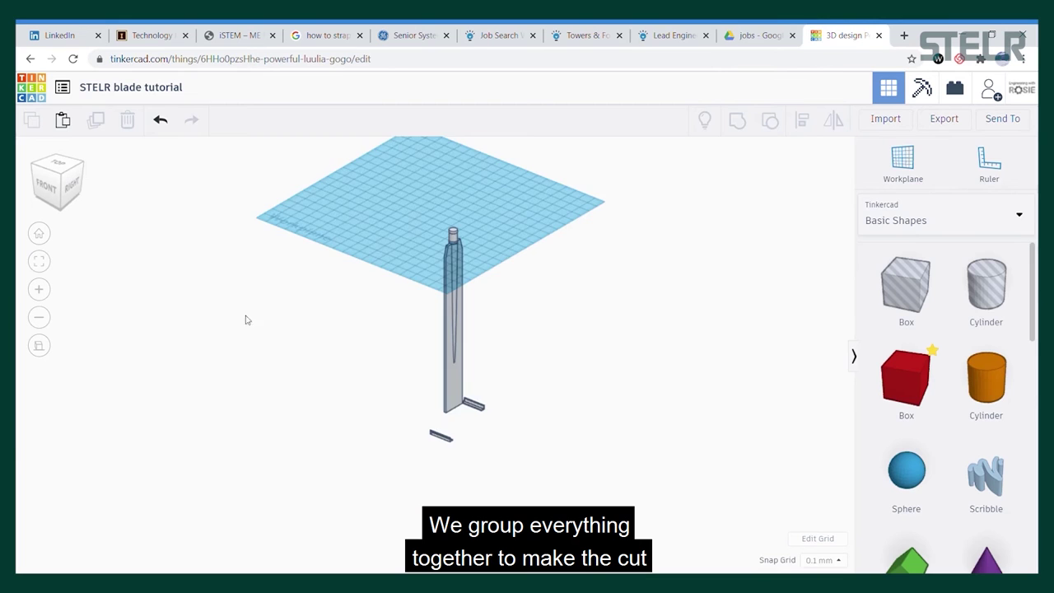
{"action": "scroll", "coordinate": [482, 284], "scroll_direction": "up", "scroll_amount": 4}
{"action": "left_click", "coordinate": [410, 528]}
{"action": "left_click", "coordinate": [434, 464], "text": "shift"}
{"action": "key", "text": "l"}
{"action": "left_click", "coordinate": [437, 518]}
{"action": "key", "text": "ctrl+g"}
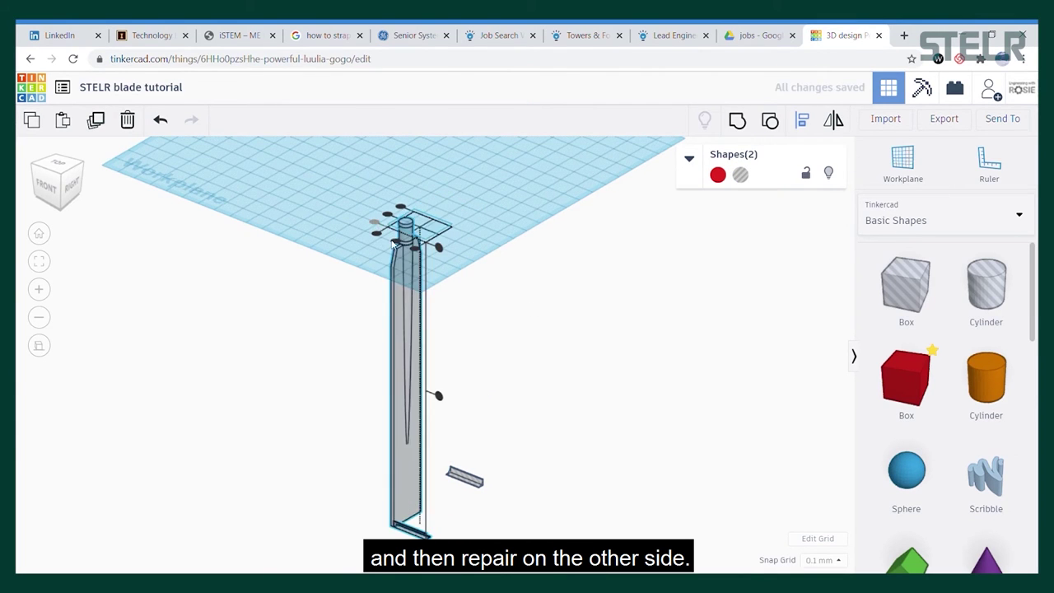
{"action": "left_click", "coordinate": [741, 122]}
Step: Align the remaining curved corner hole with the blade's bottom and other side edge, and group the two to round that corner
{"action": "left_click_drag", "start_coordinate": [541, 511], "coordinate": [344, 466]}
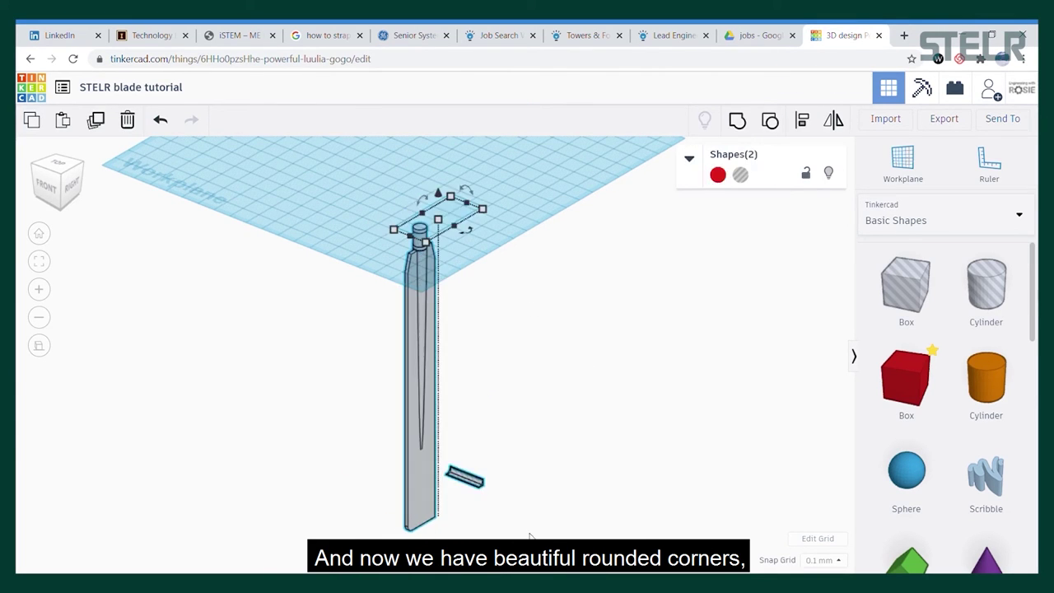
{"action": "left_click", "coordinate": [804, 120]}
{"action": "left_click", "coordinate": [437, 518]}
{"action": "left_click", "coordinate": [439, 192]}
{"action": "left_click_drag", "start_coordinate": [528, 513], "coordinate": [411, 484]}
{"action": "left_click", "coordinate": [738, 121]}
{"action": "left_click", "coordinate": [616, 351]}
Step: Cover the back of the blade with a box hole matching the rectangle's dimensions, aligned to its bottom and centre
{"action": "right_click_drag", "start_coordinate": [502, 479], "coordinate": [447, 518]}
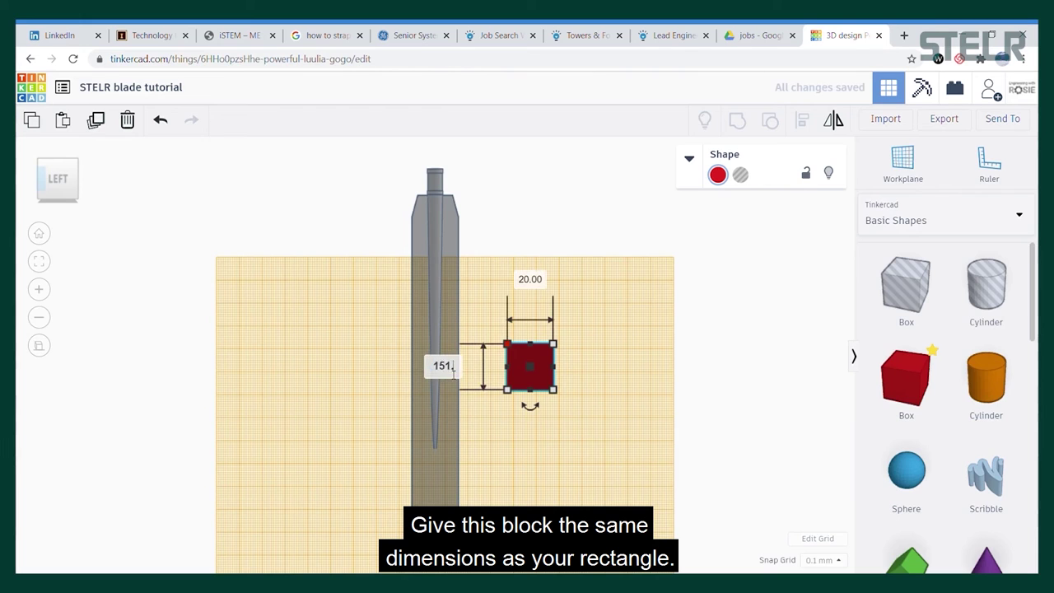
{"action": "scroll", "coordinate": [610, 395], "scroll_direction": "down", "scroll_amount": 4}
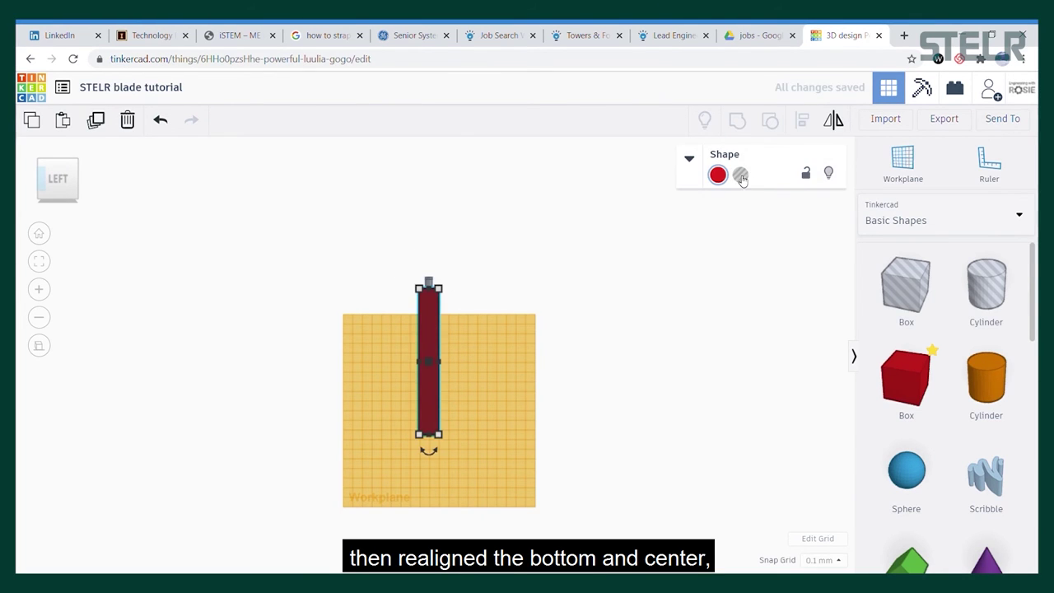
{"action": "right_click_drag", "start_coordinate": [535, 385], "coordinate": [360, 384]}
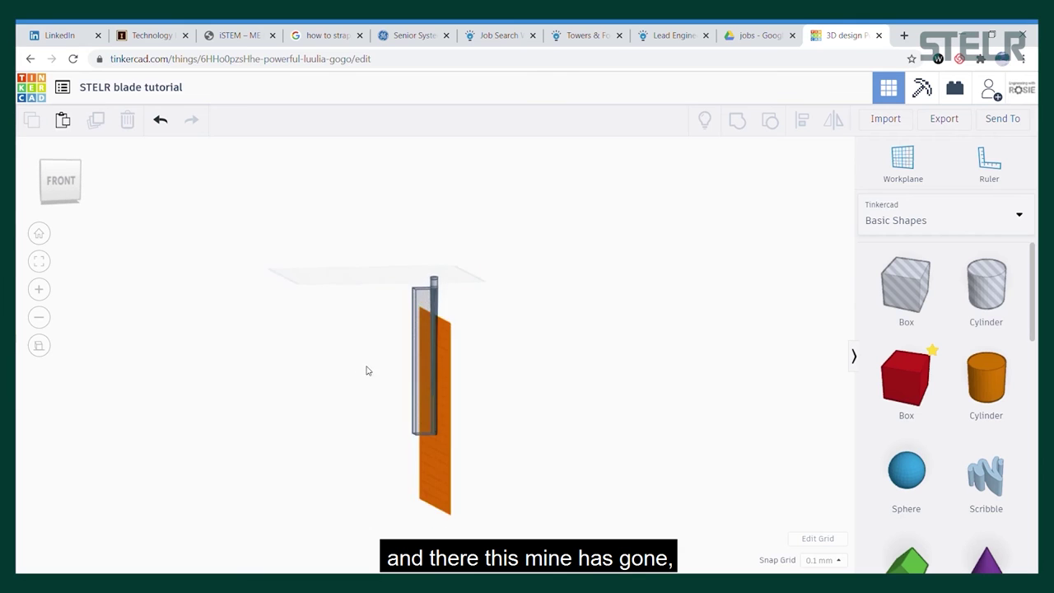
Step: Group the blade-sized box hole with the blade to cut away the spine protruding from its back
{"action": "right_click_drag", "start_coordinate": [434, 338], "coordinate": [336, 157]}
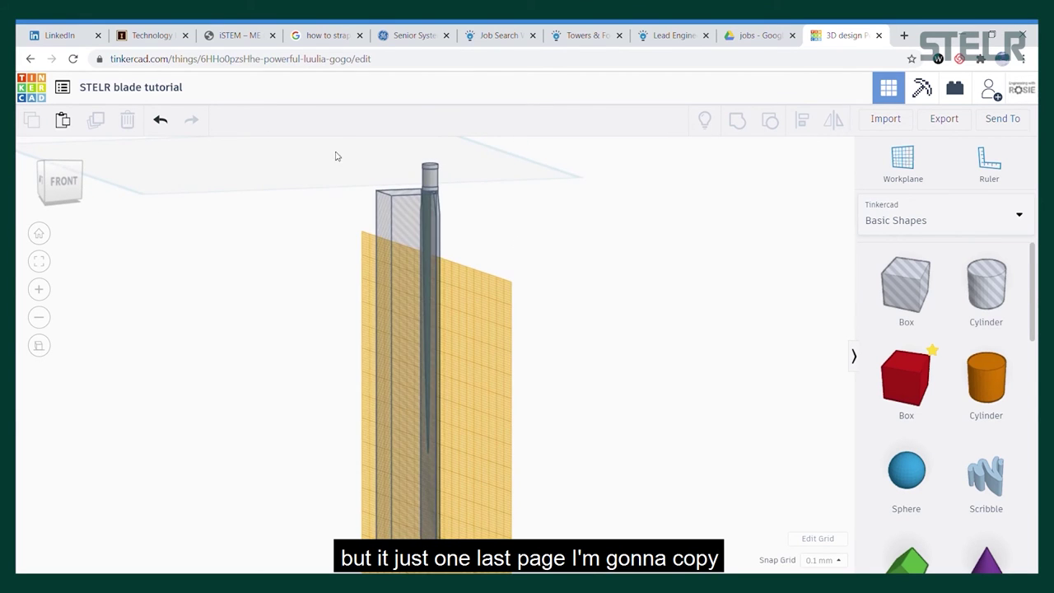
{"action": "right_click_drag", "start_coordinate": [584, 345], "coordinate": [563, 312]}
{"action": "right_click_drag", "start_coordinate": [624, 347], "coordinate": [591, 293]}
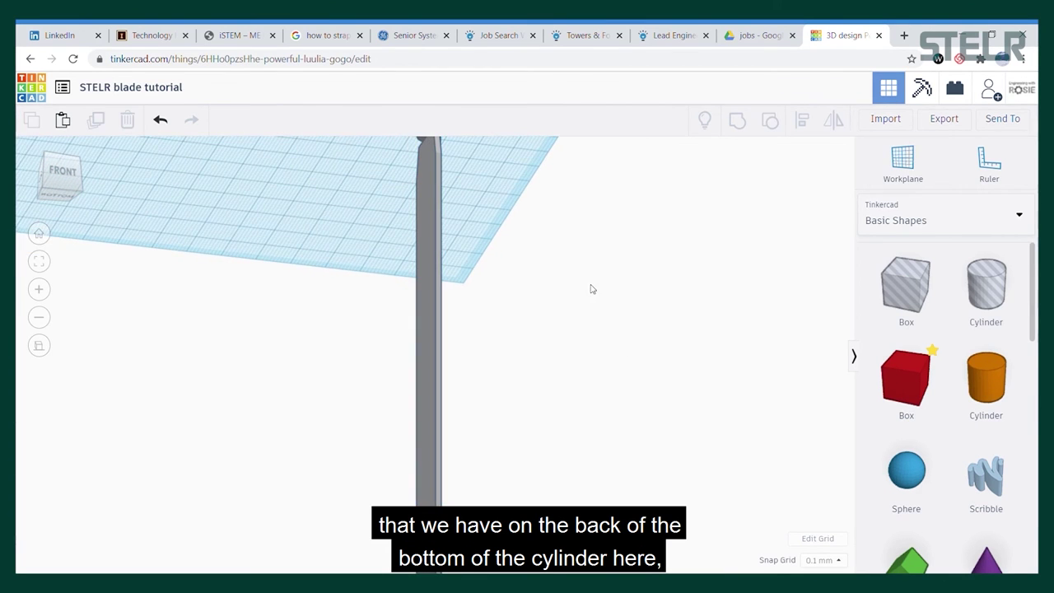